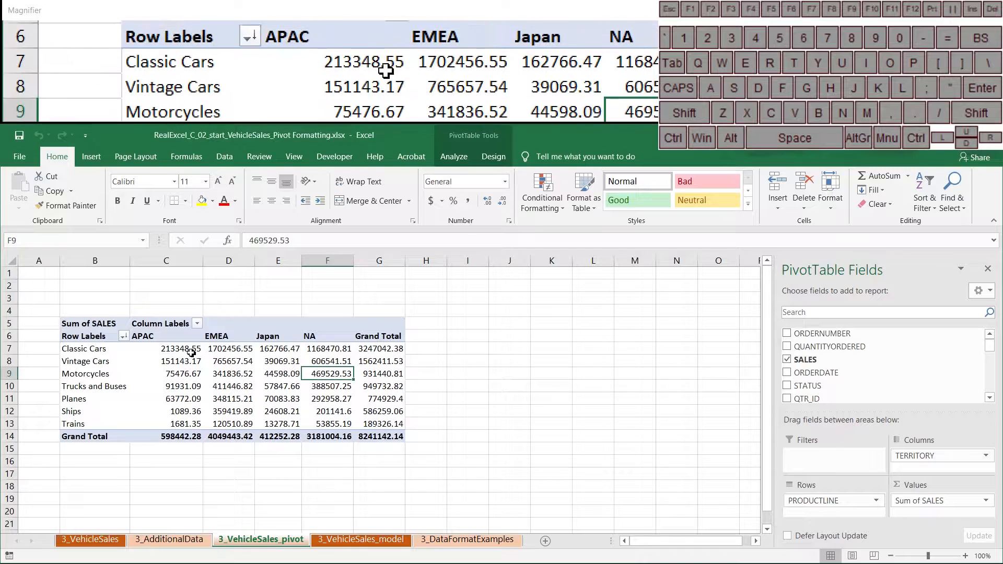
Format the Sum of SALES field as Currency with 0 decimal places through Value Field Settings.
left_click_drag(191, 351, 406, 441)
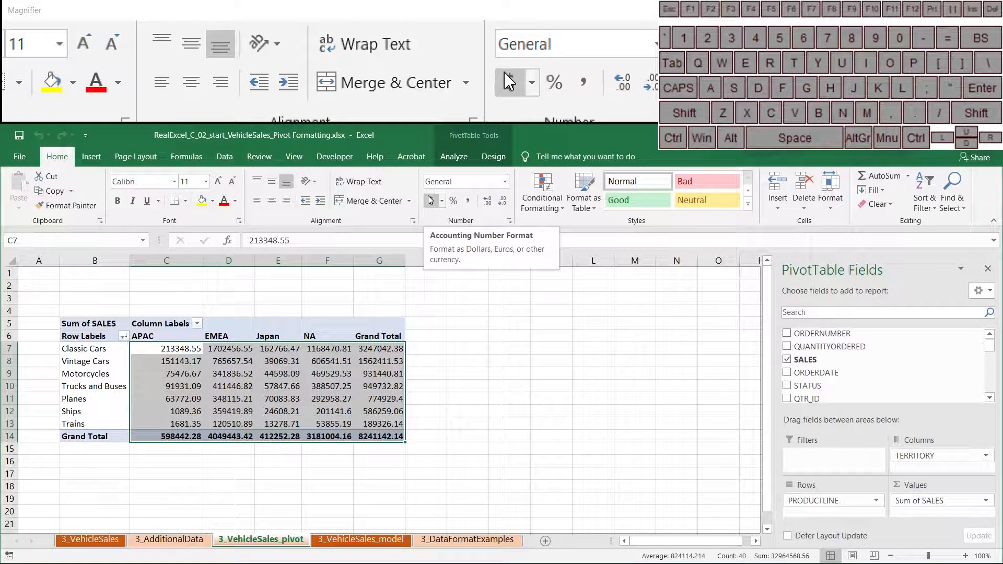
left_click(357, 359)
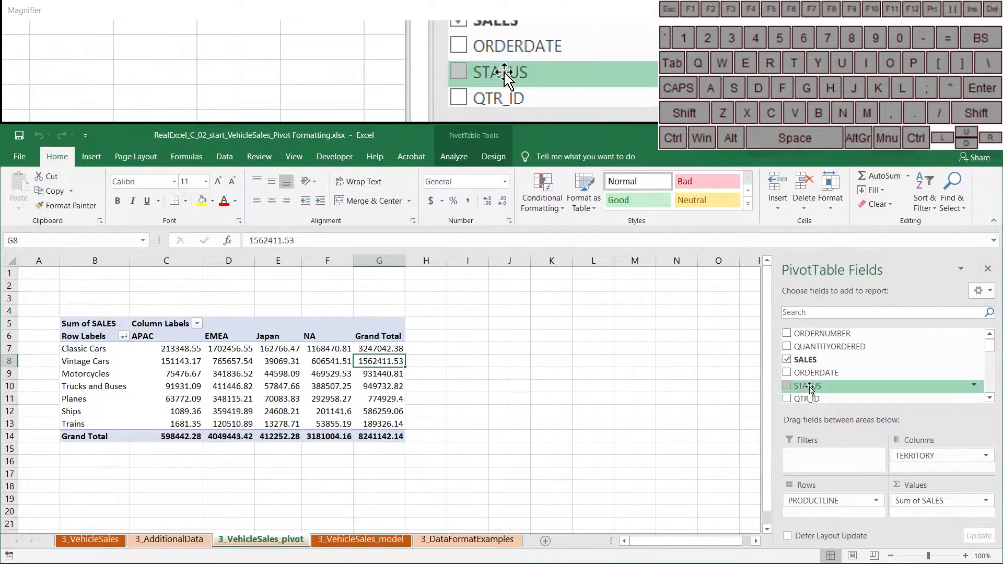
left_click(295, 372)
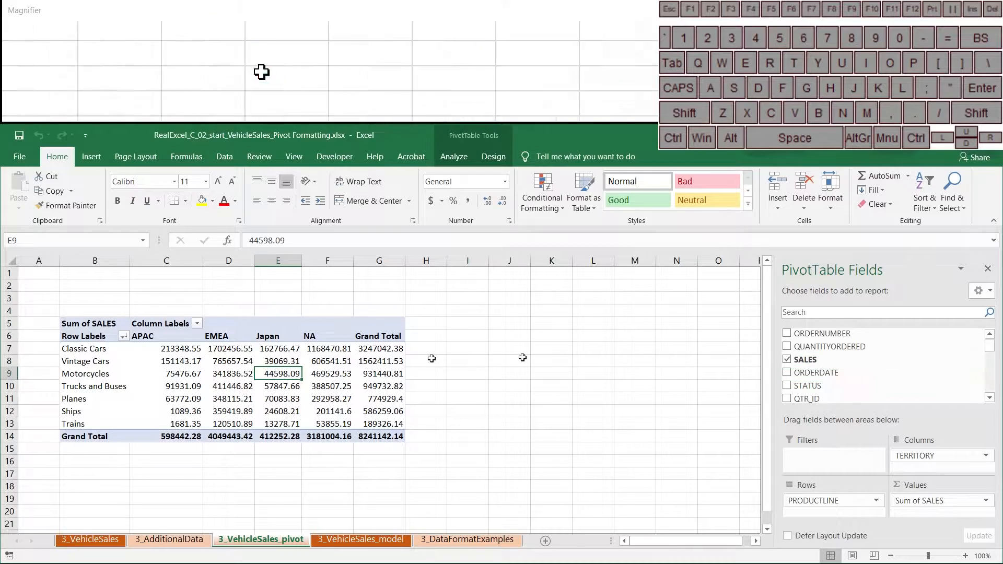
right_click(277, 375)
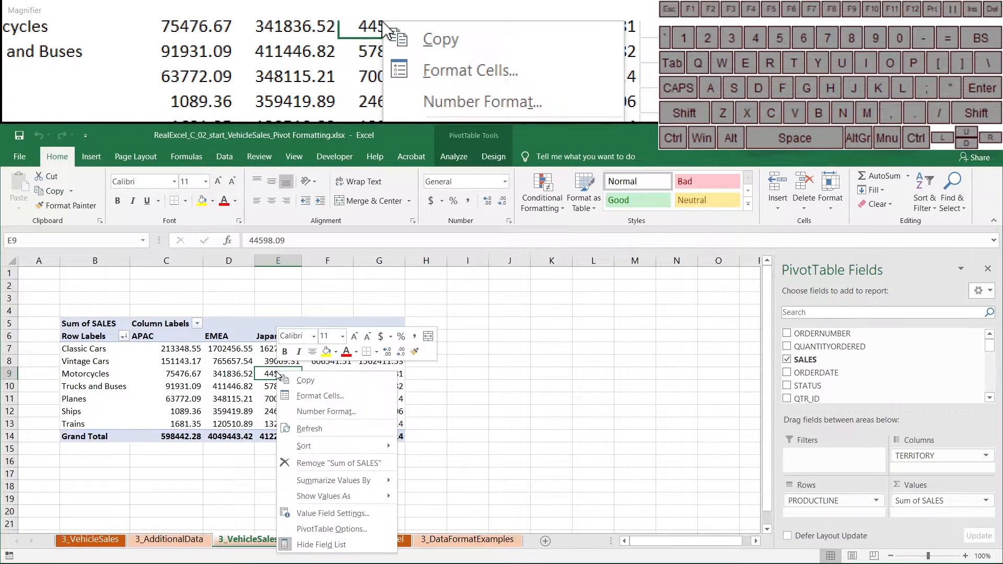
left_click(332, 515)
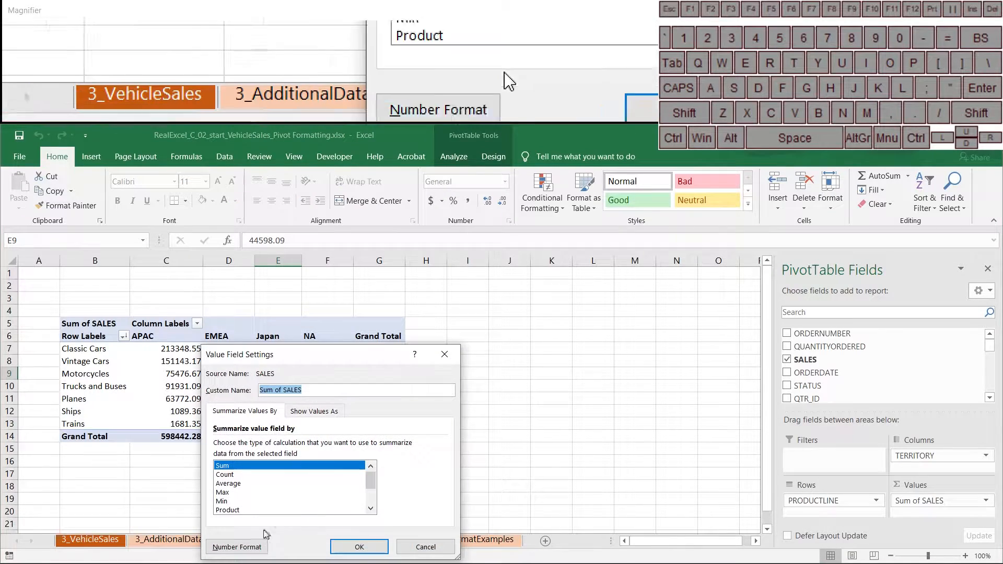
left_click(246, 545)
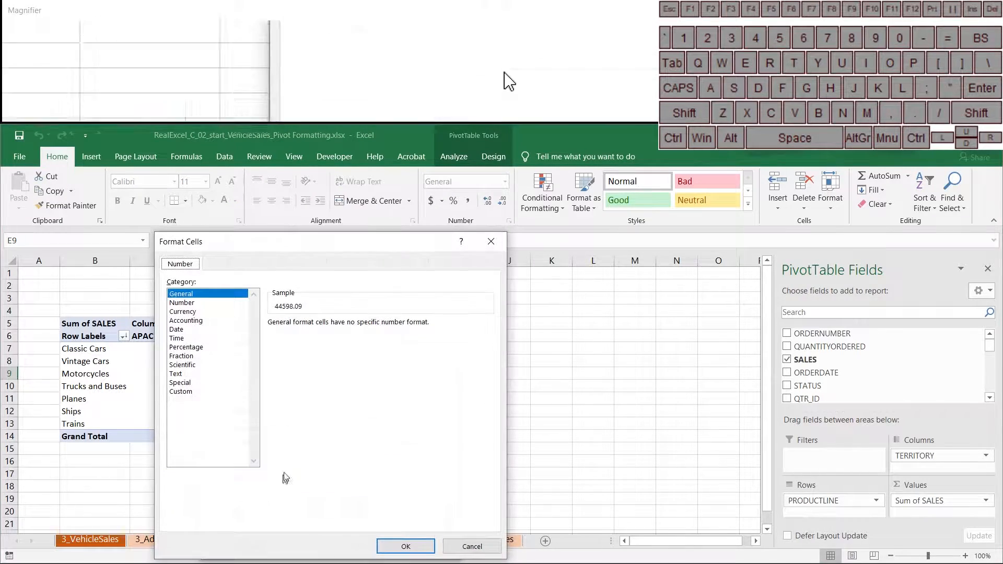
left_click(183, 311)
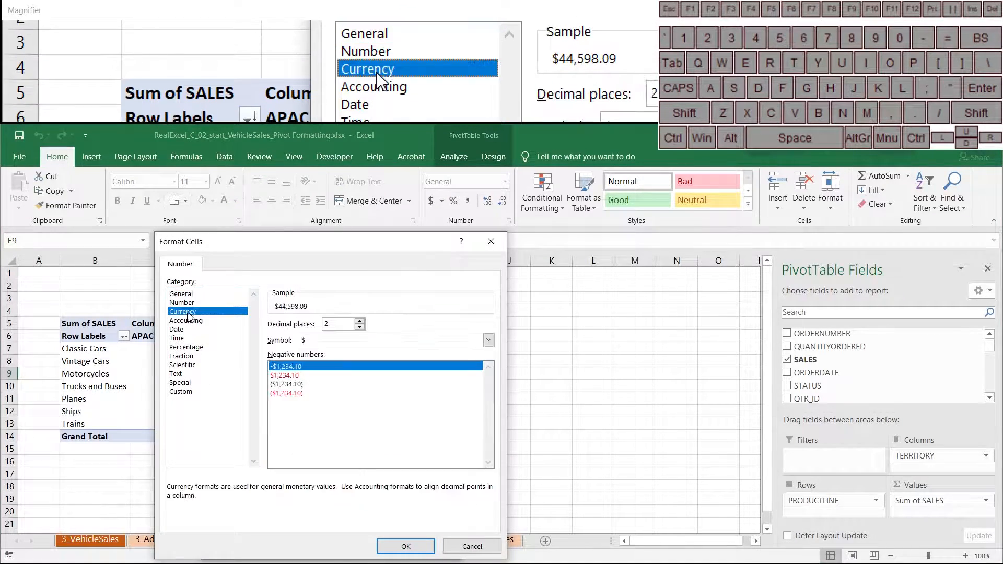
left_click(359, 327)
left_click(360, 327)
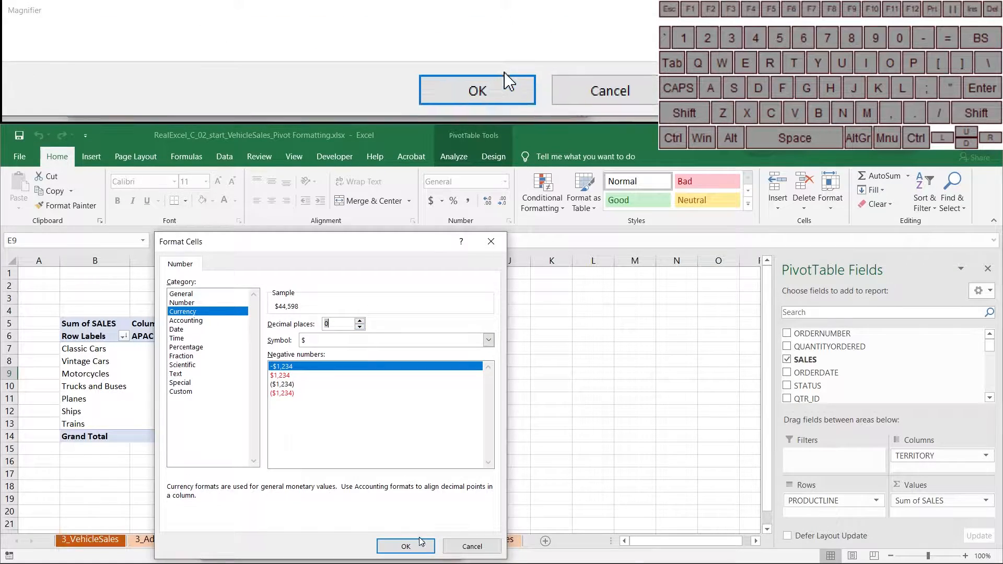
left_click(405, 546)
left_click(359, 547)
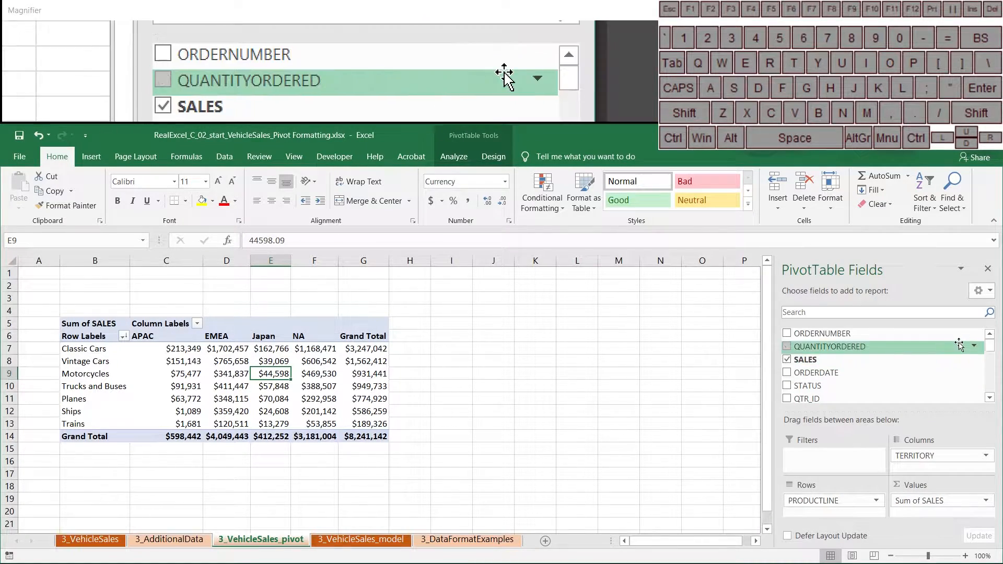
scroll(993, 352, "down", 3)
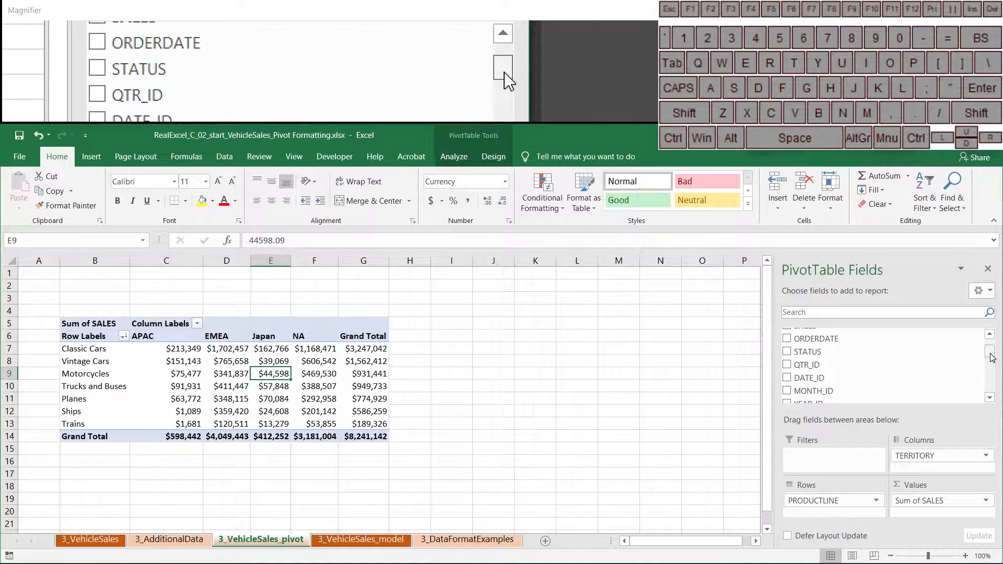
left_click_drag(830, 401, 807, 514)
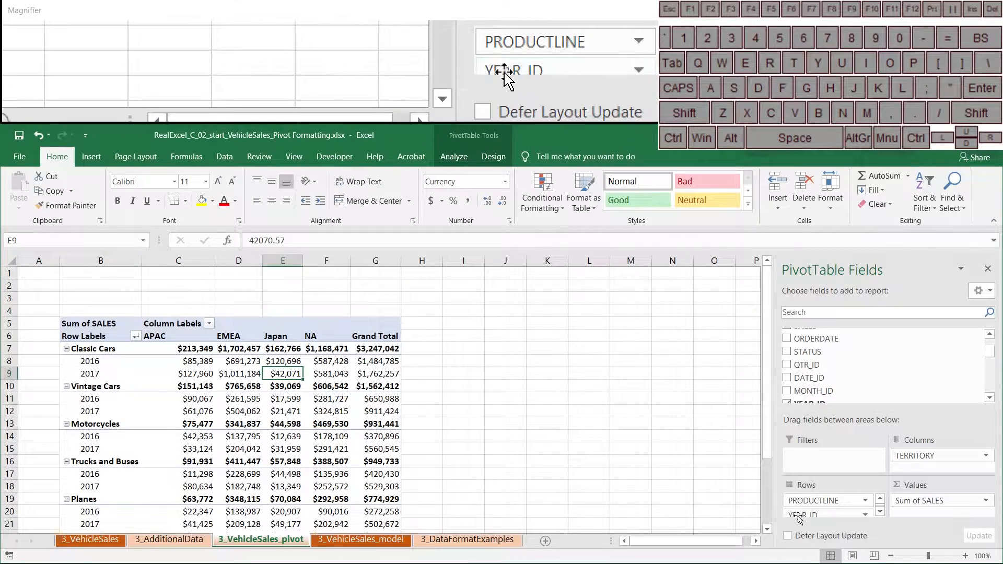
left_click_drag(807, 515, 711, 516)
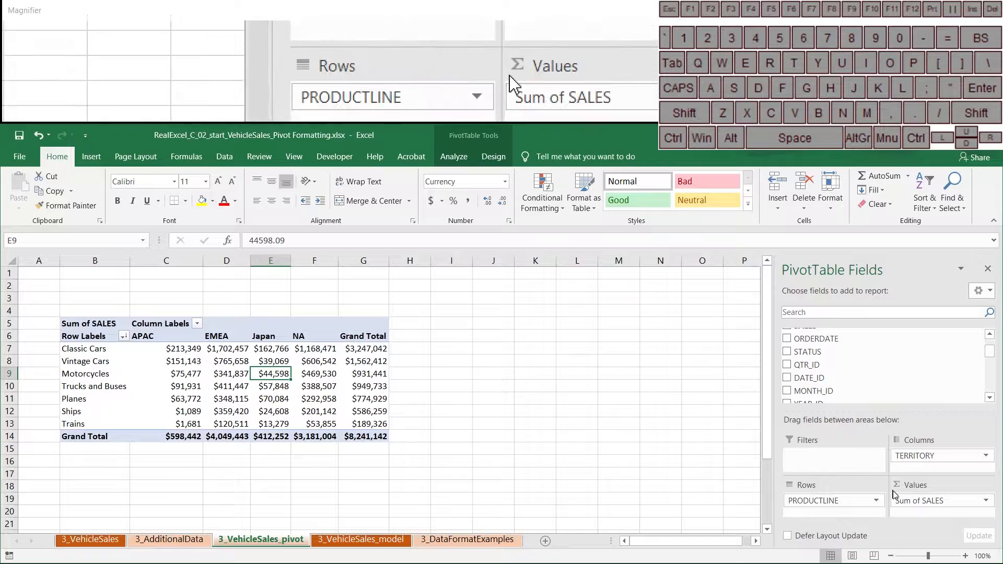
left_click_drag(920, 500, 525, 441)
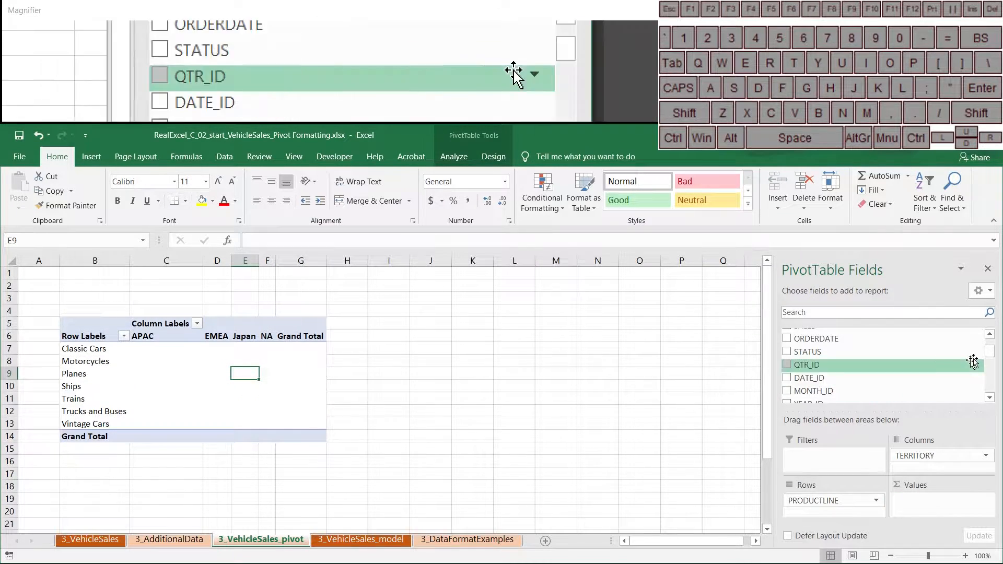
left_click_drag(989, 349, 989, 344)
left_click_drag(888, 359, 935, 512)
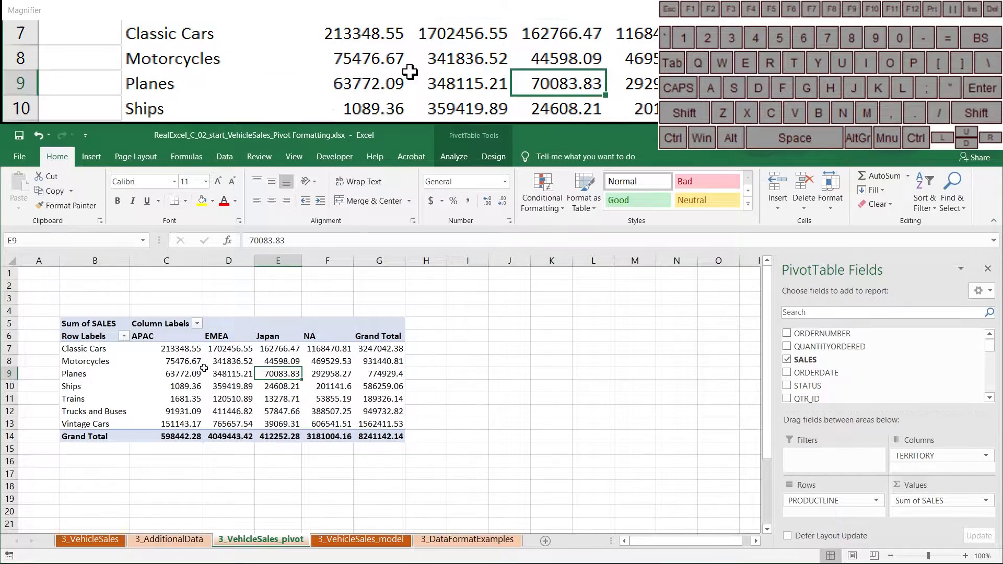
key("ctrl+z")
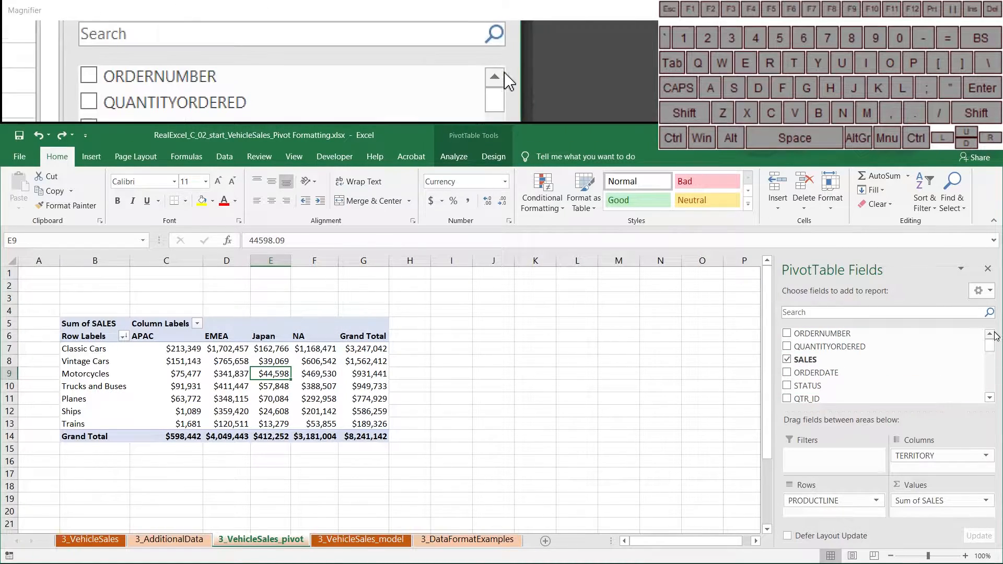
Replace TERRITORY with TERRITORY LONG NAME in the PivotTable's Columns area.
left_click_drag(914, 456, 674, 451)
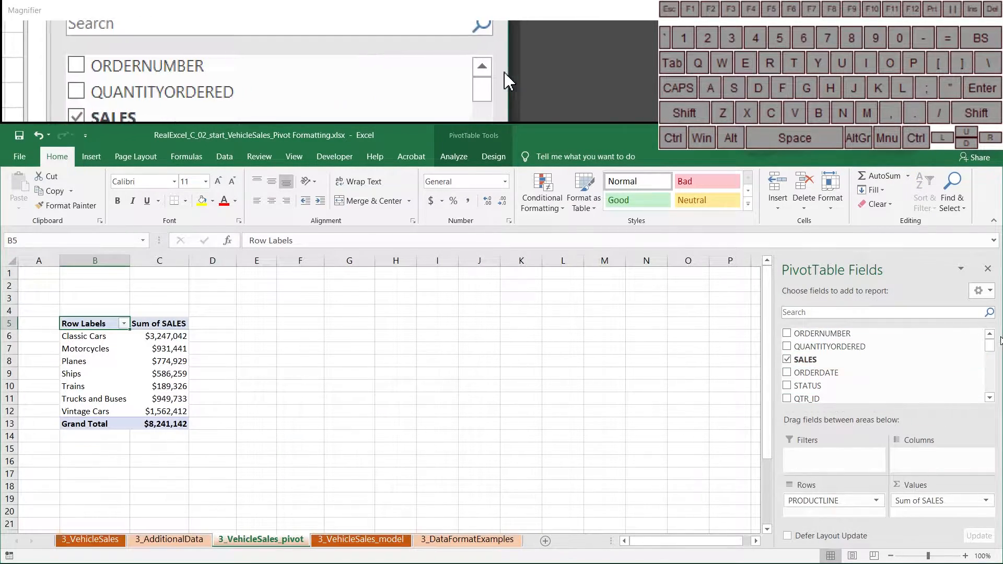
left_click_drag(985, 345, 984, 394)
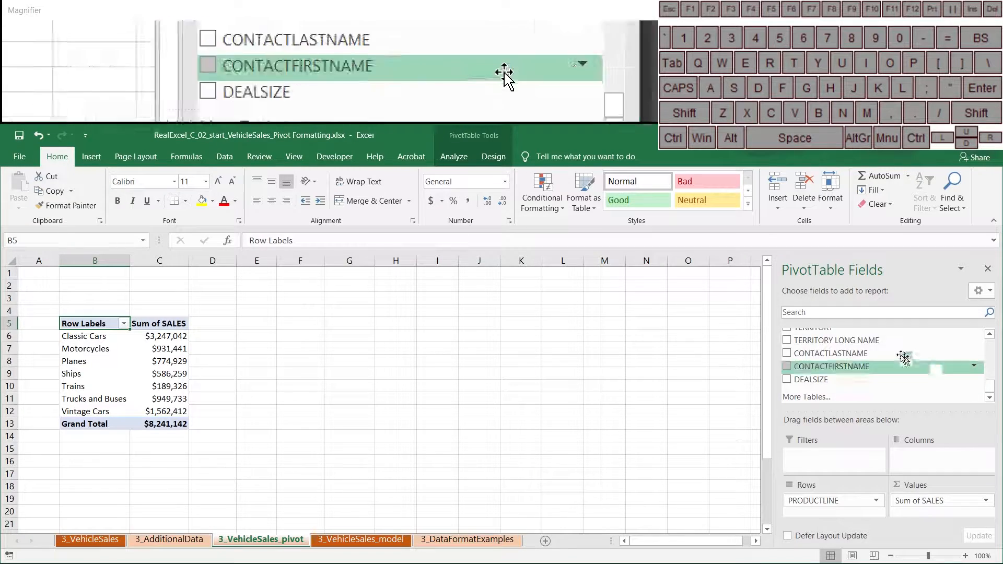
left_click_drag(871, 343, 931, 471)
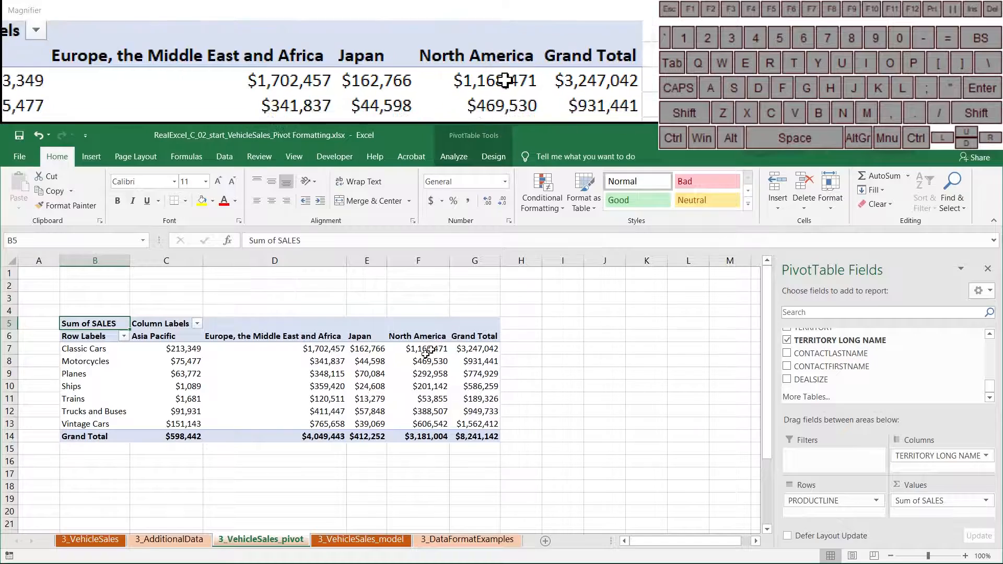
Middle-align, centre and wrap the header labels in B6:G6.
left_click_drag(474, 336, 94, 336)
left_click(271, 182)
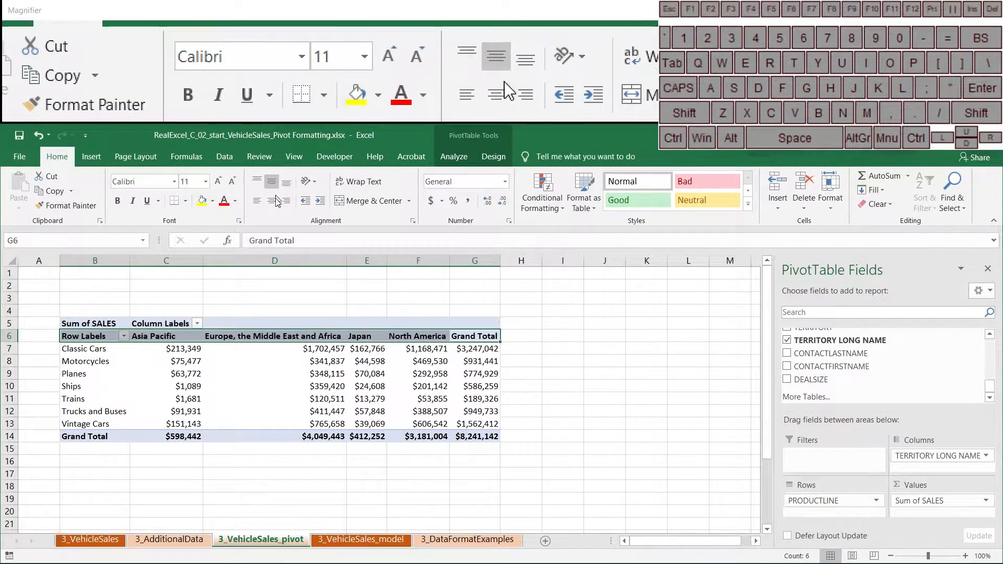
left_click(271, 200)
left_click(360, 181)
Make columns C to G equal and wider, and make header row 6 taller.
left_click_drag(468, 259, 140, 260)
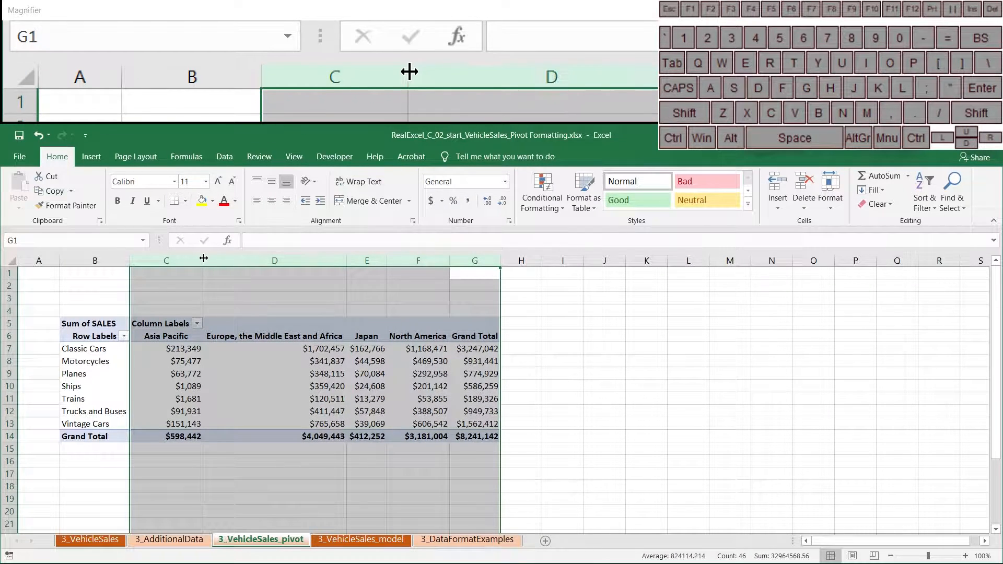
left_click_drag(204, 258, 197, 258)
left_click(10, 336)
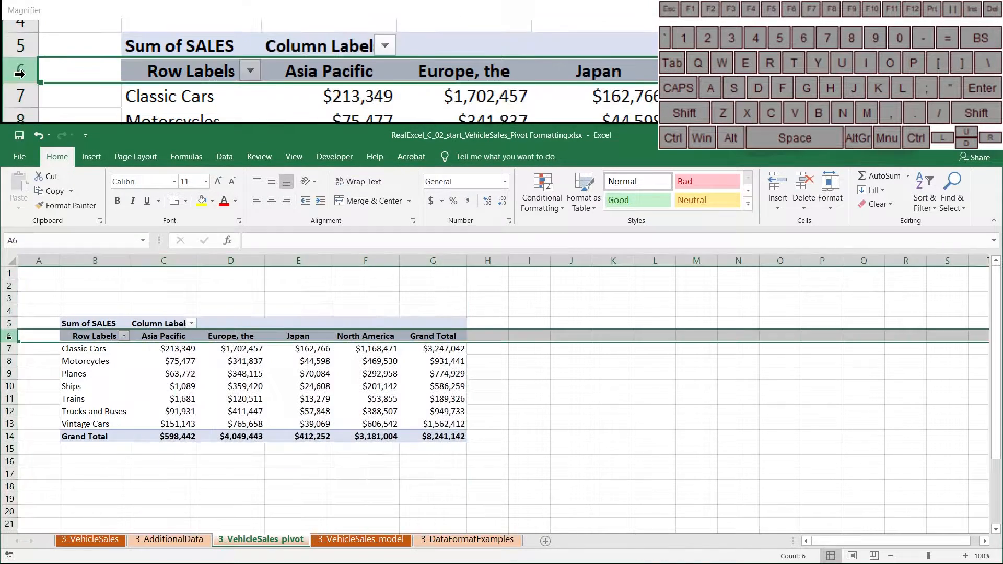
left_click_drag(9, 342, 13, 360)
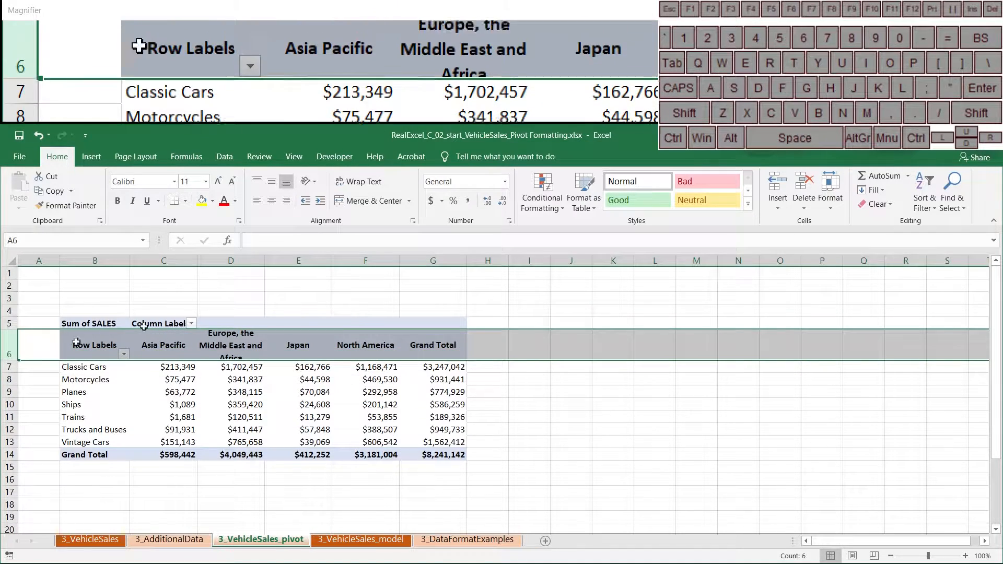
left_click_drag(162, 262, 416, 261)
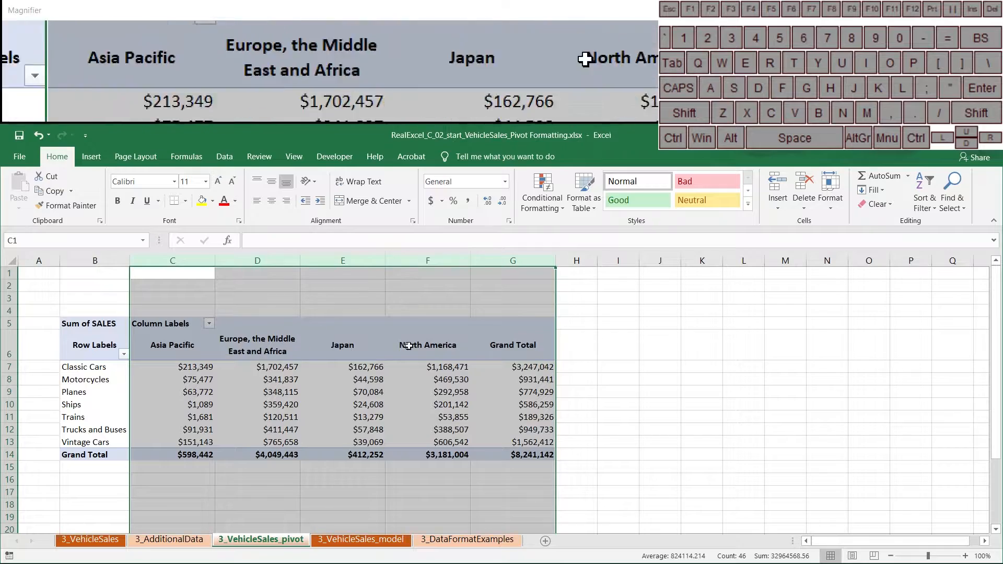
left_click(388, 376)
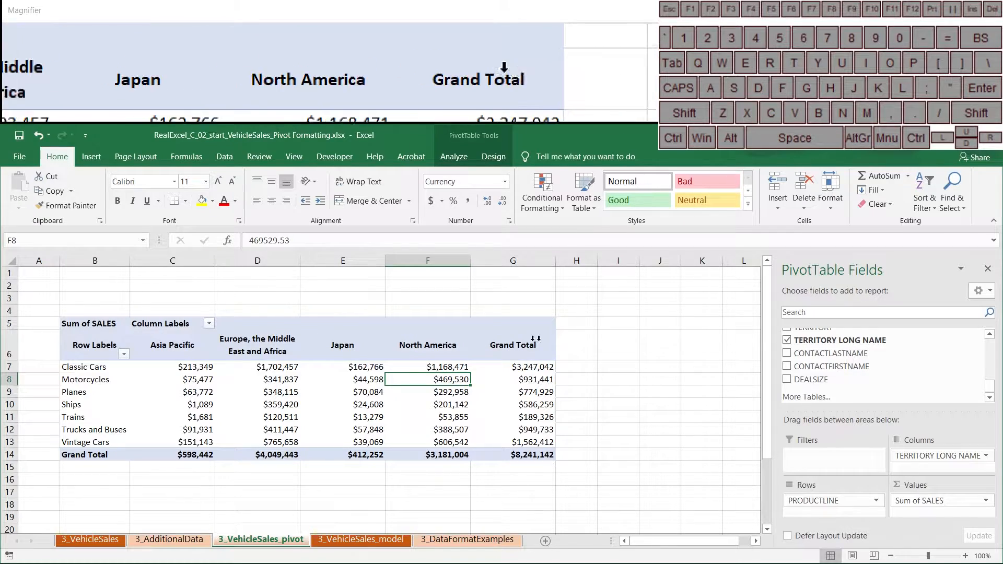
scroll(972, 380, "up", 8)
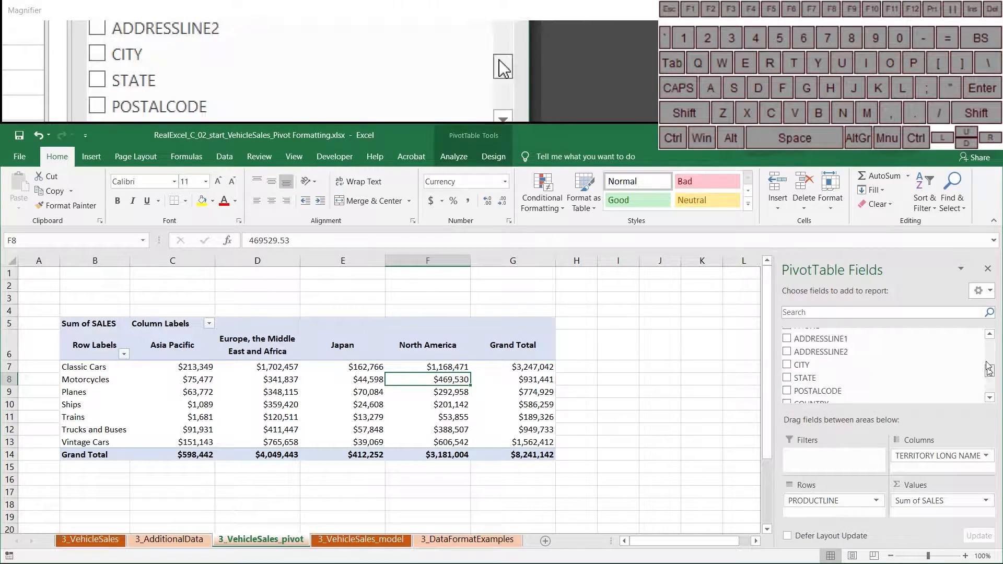
left_click(989, 400)
left_click(990, 399)
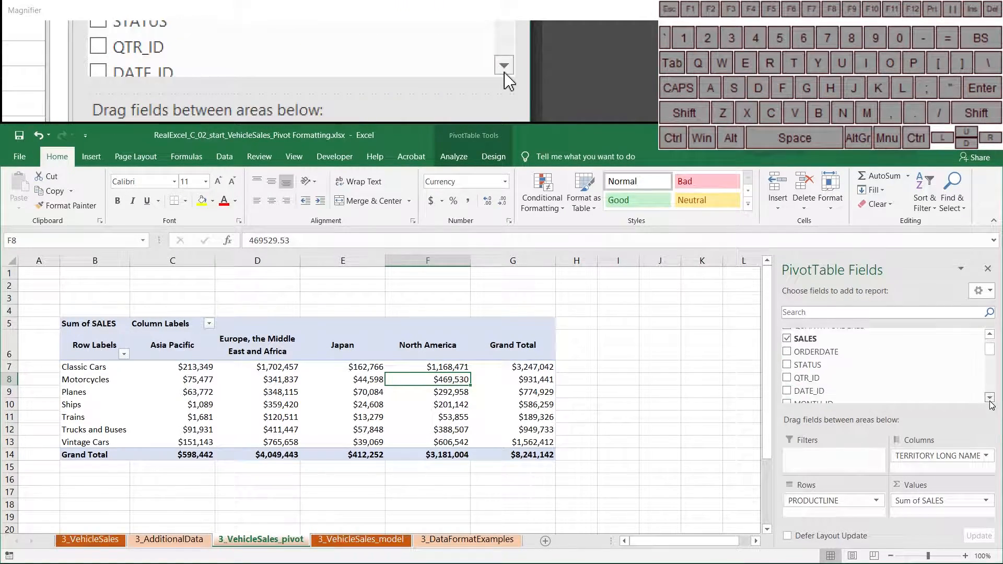
left_click(990, 399)
left_click(990, 399)
left_click_drag(809, 387, 825, 512)
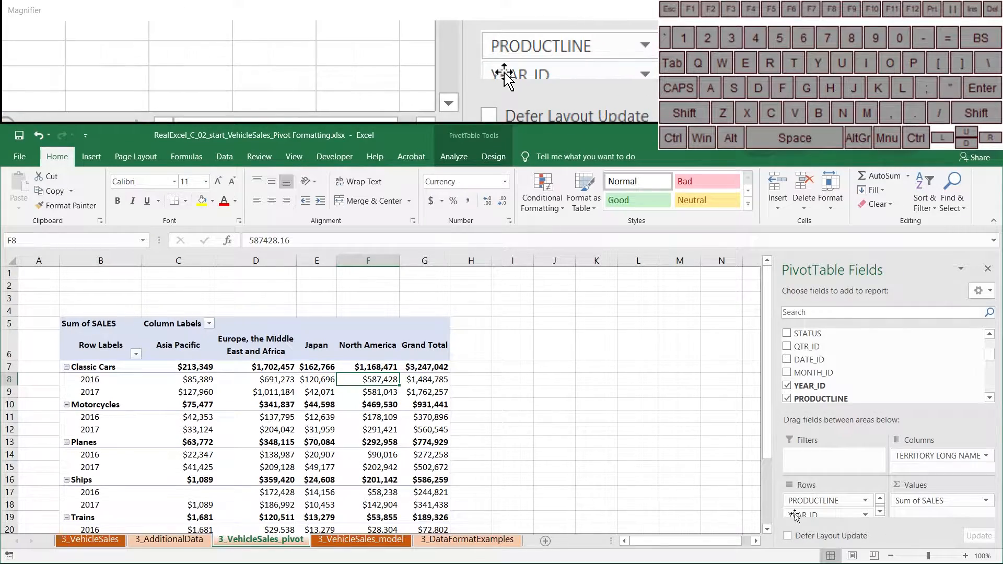
left_click_drag(799, 515, 695, 491)
Turn off 'Autofit column widths on update' in PivotTable Options and confirm.
right_click(272, 381)
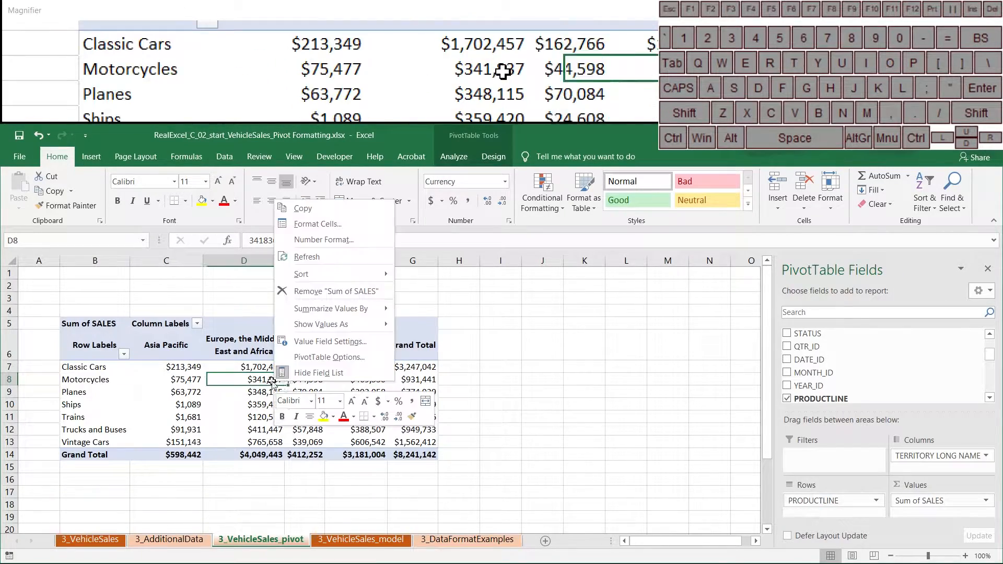
left_click(323, 359)
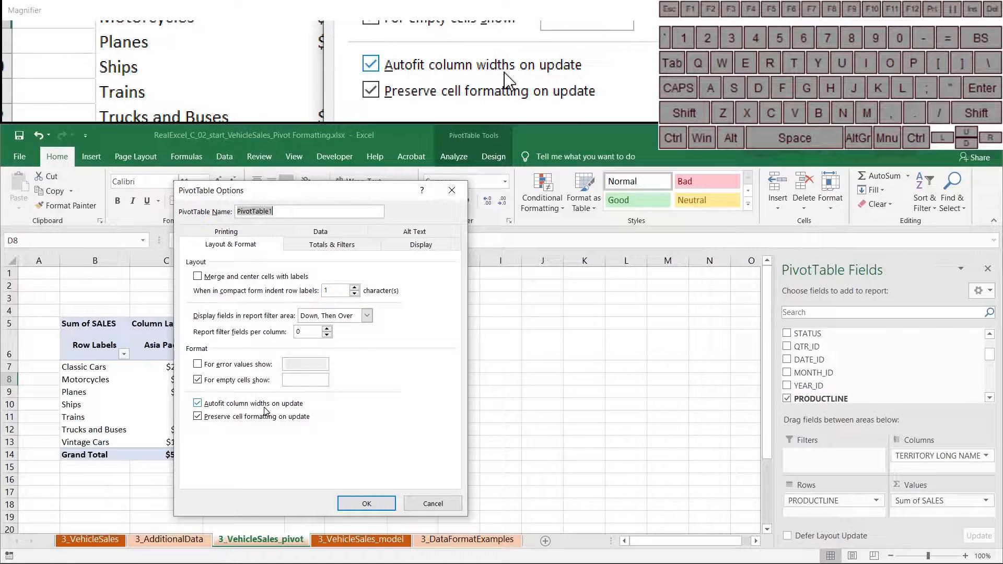
left_click(197, 407)
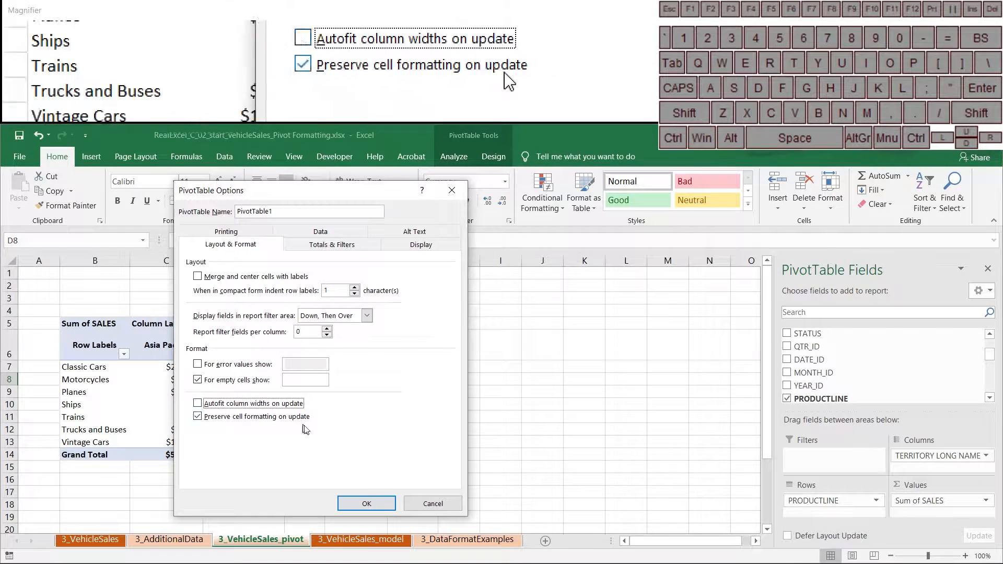
left_click(363, 505)
Widen columns C through G together to an equal width.
left_click_drag(166, 261, 402, 259)
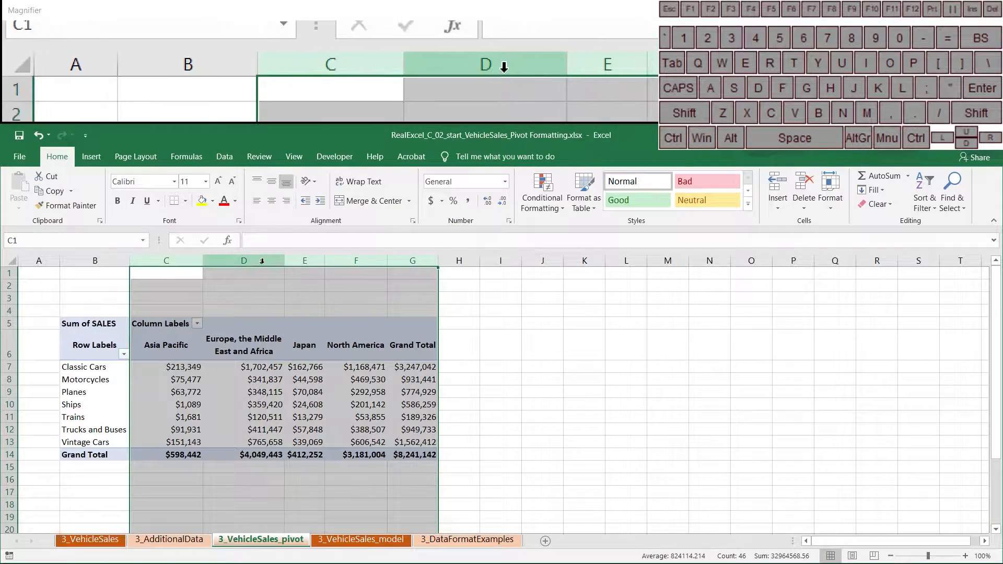
left_click_drag(285, 260, 285, 260)
left_click(462, 400)
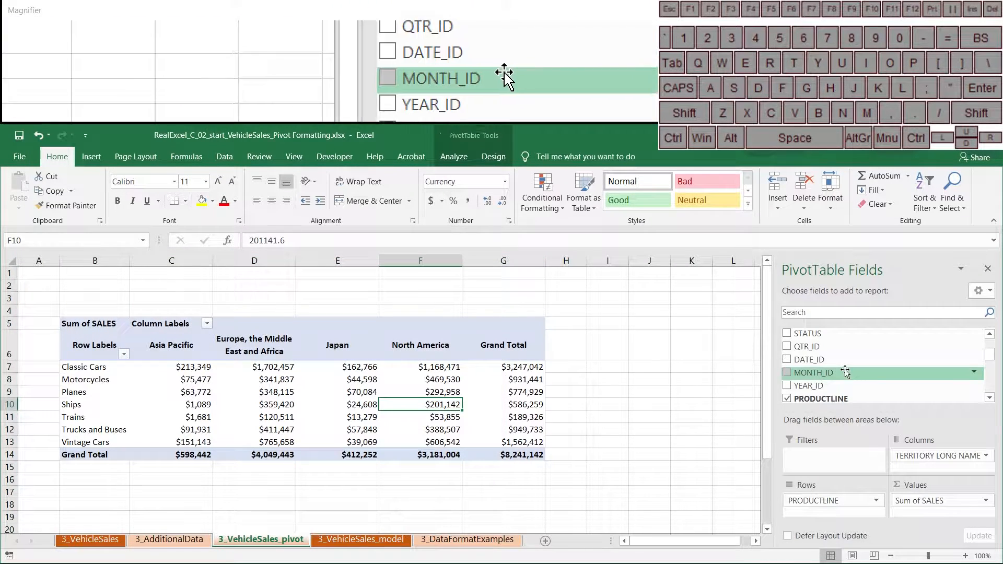
Briefly add YEAR_ID to Rows, remove it again, and select a Grand Total cell.
left_click_drag(836, 386, 811, 514)
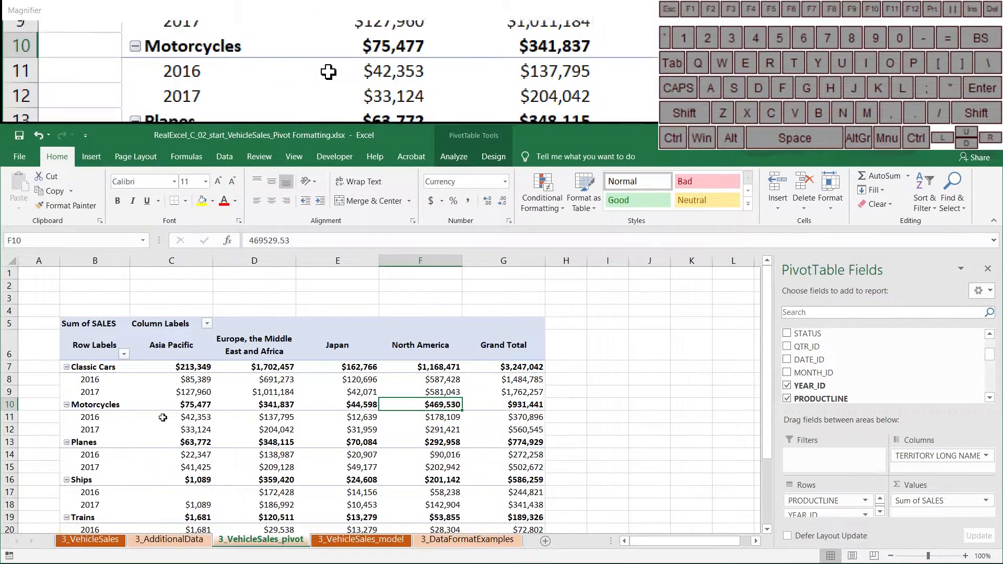
scroll(173, 431, "down", 4)
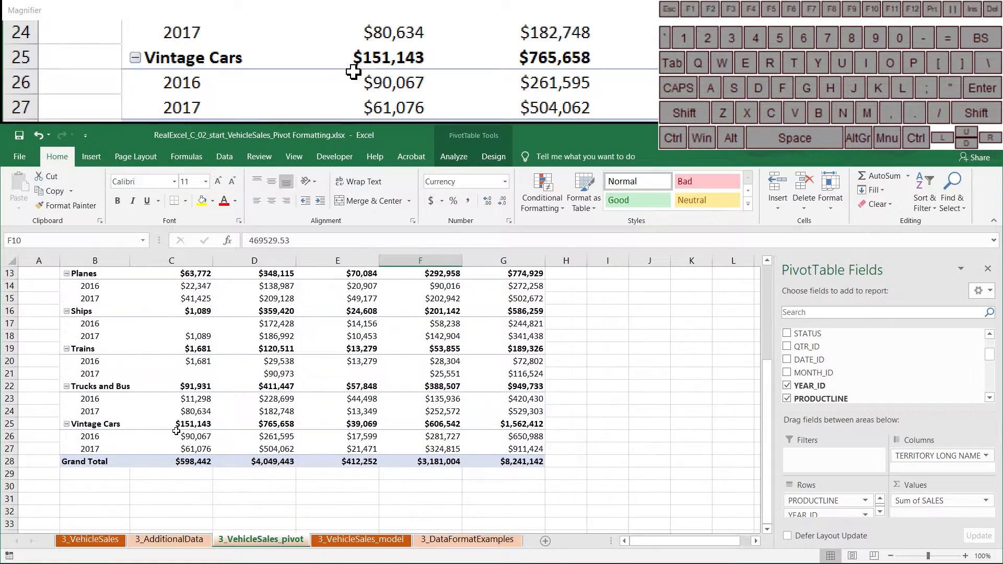
scroll(176, 431, "up", 4)
scroll(176, 431, "up", 1)
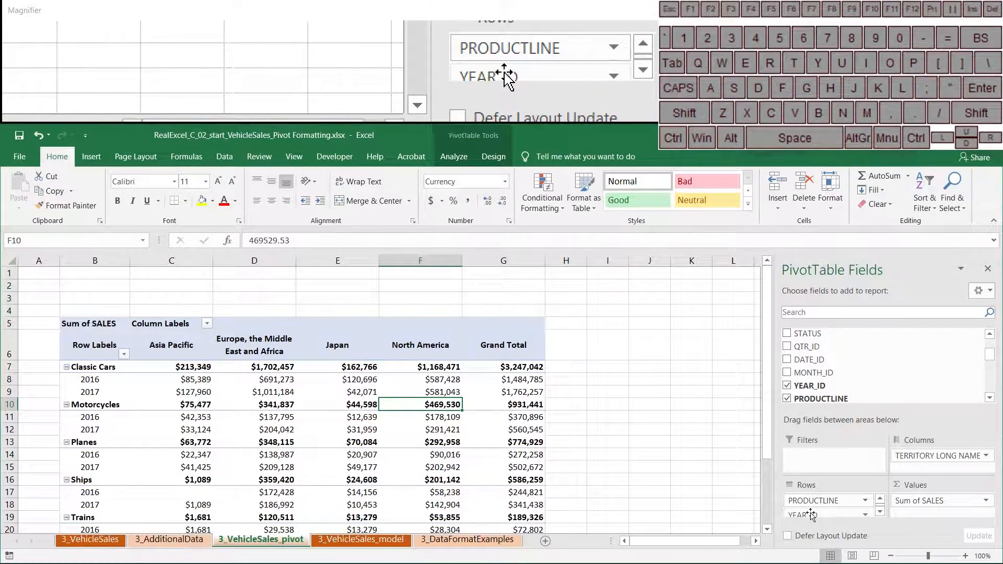
left_click_drag(720, 500, 723, 500)
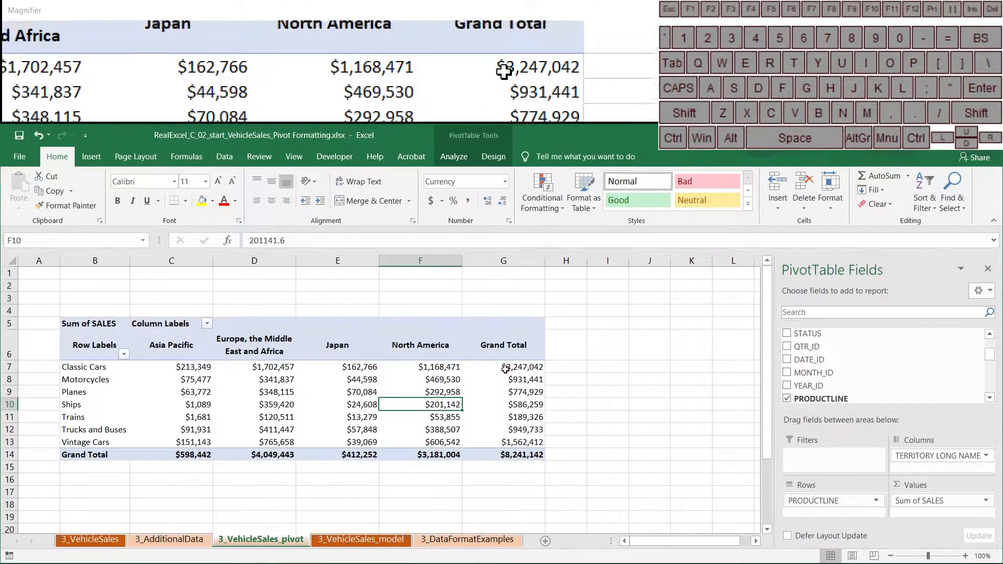
mouse_move(504, 369)
left_mouse_down()
mouse_move(491, 428)
mouse_move(493, 372)
left_mouse_up()
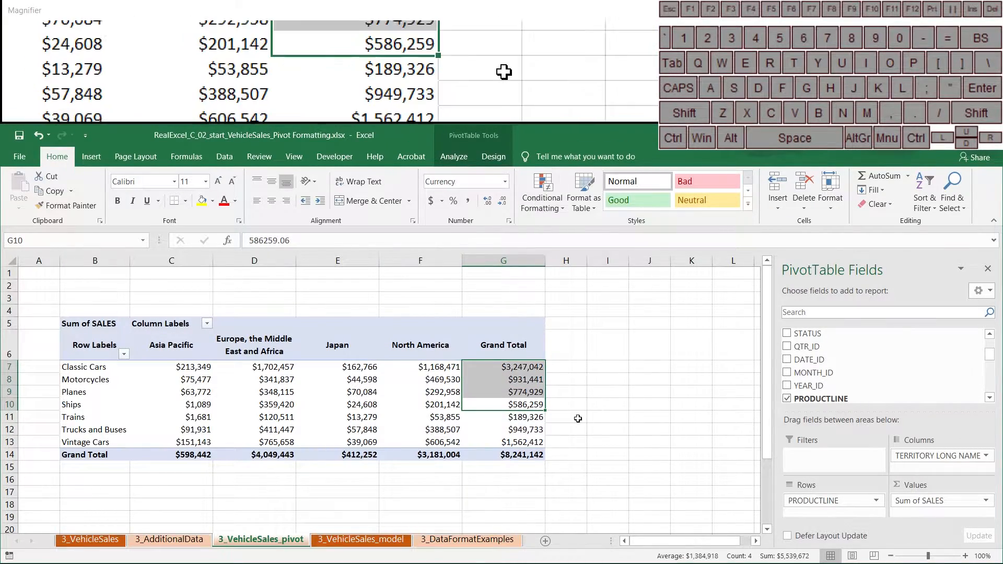
left_click(512, 430)
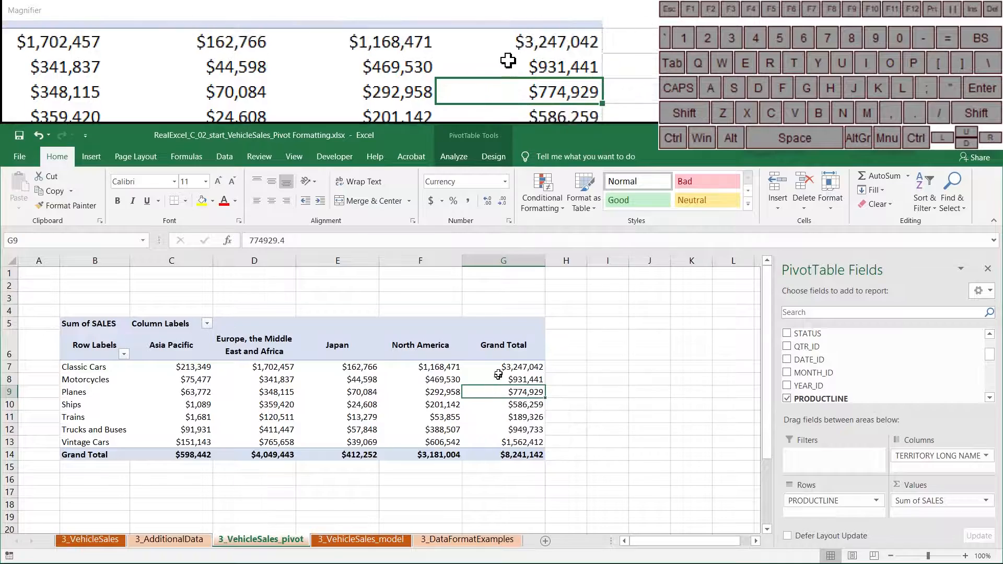
Apply the first green-yellow-red colour scale to cell G7.
left_click(536, 187)
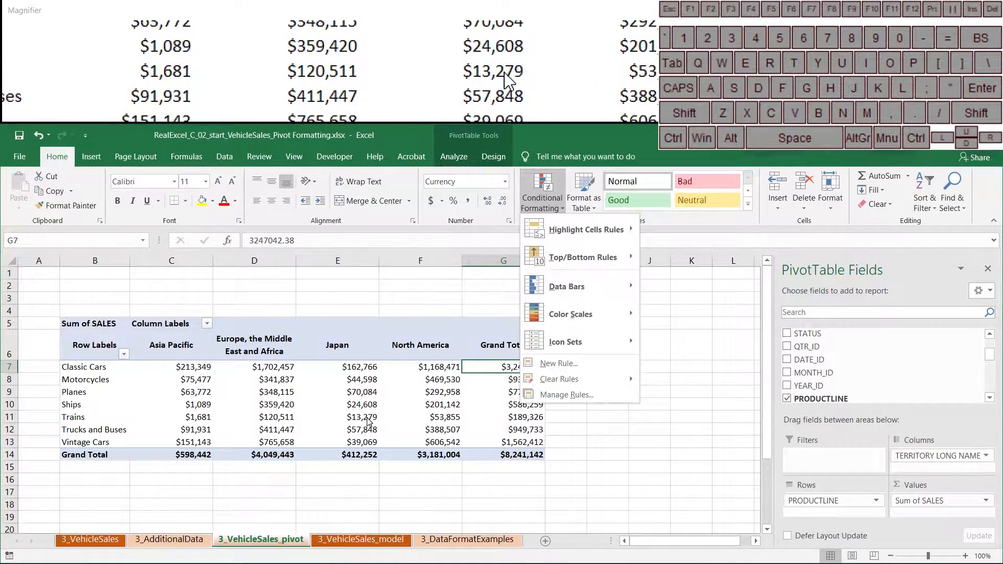
mouse_move(552, 317)
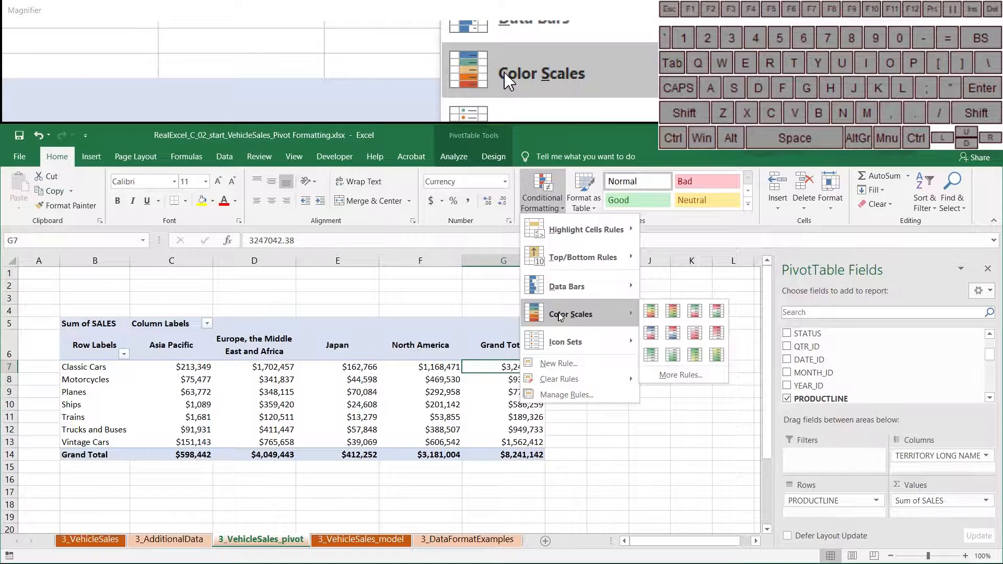
left_click(649, 313)
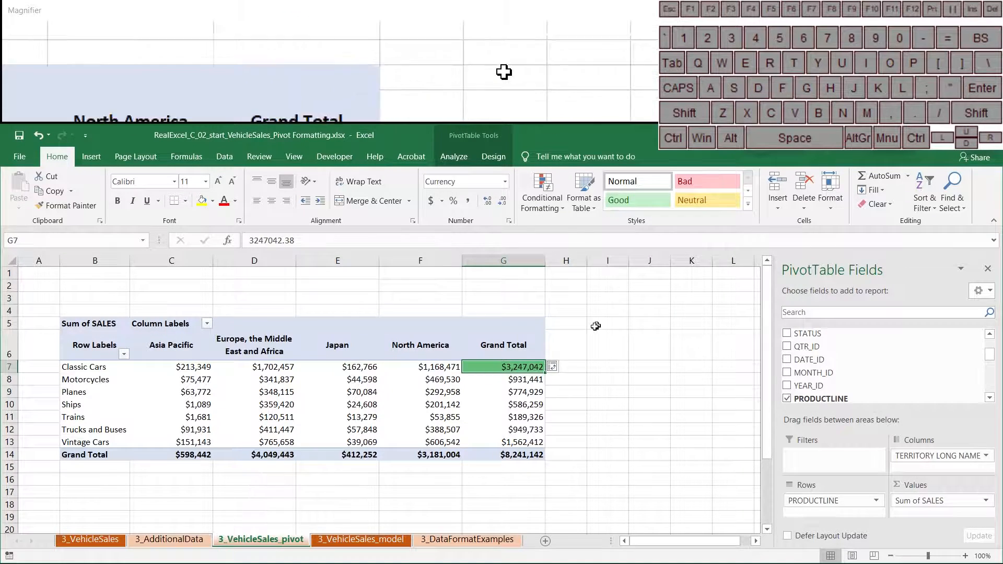
Edit the colour scale rule to cover all Sum of SALES values for PRODUCTLINE and TERRITORY LONG NAME.
left_click(545, 212)
left_click(552, 395)
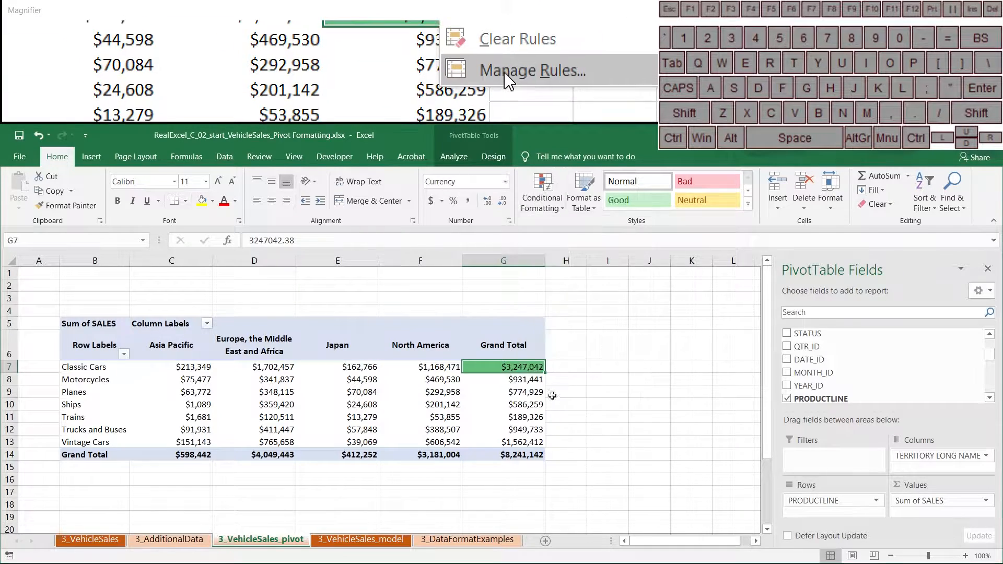
left_click_drag(586, 266, 639, 143)
left_click(510, 182)
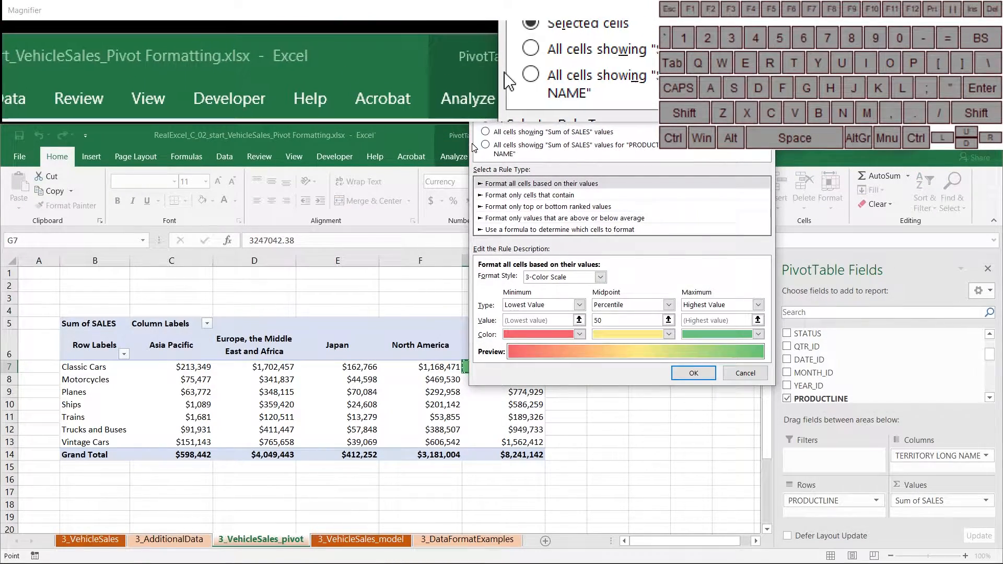
left_click(749, 375)
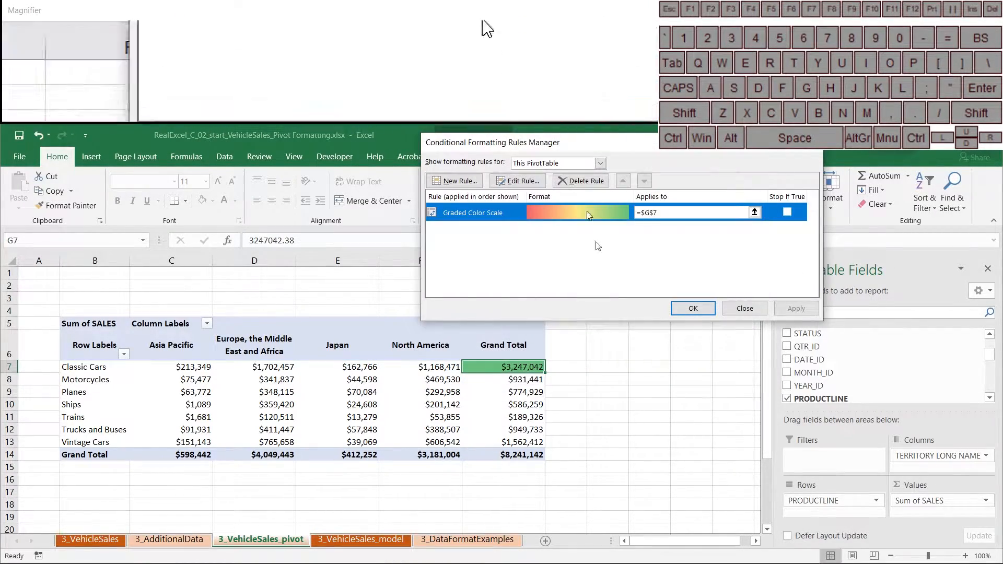
left_click_drag(589, 136, 572, 310)
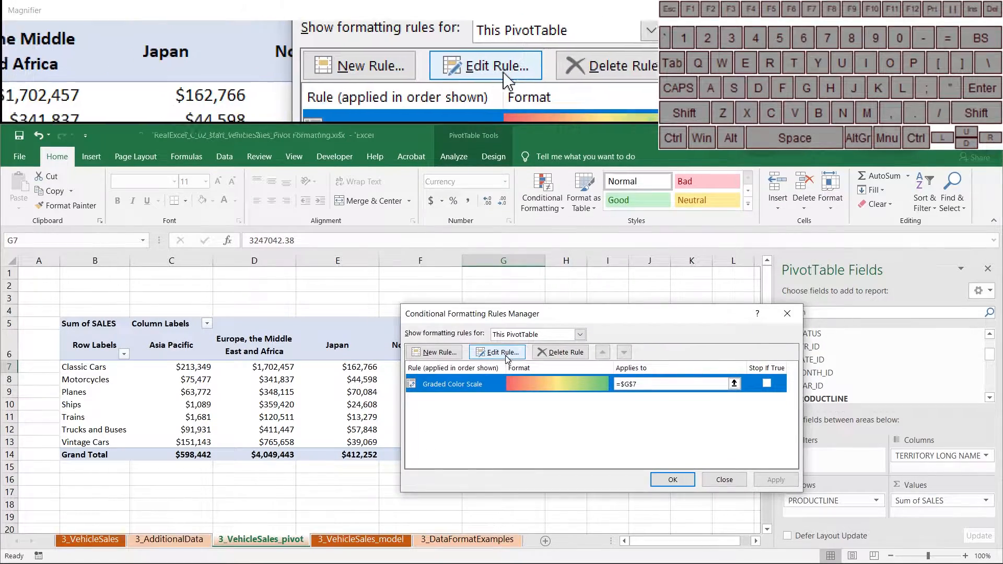
left_click(498, 354)
left_click_drag(560, 245, 706, 196)
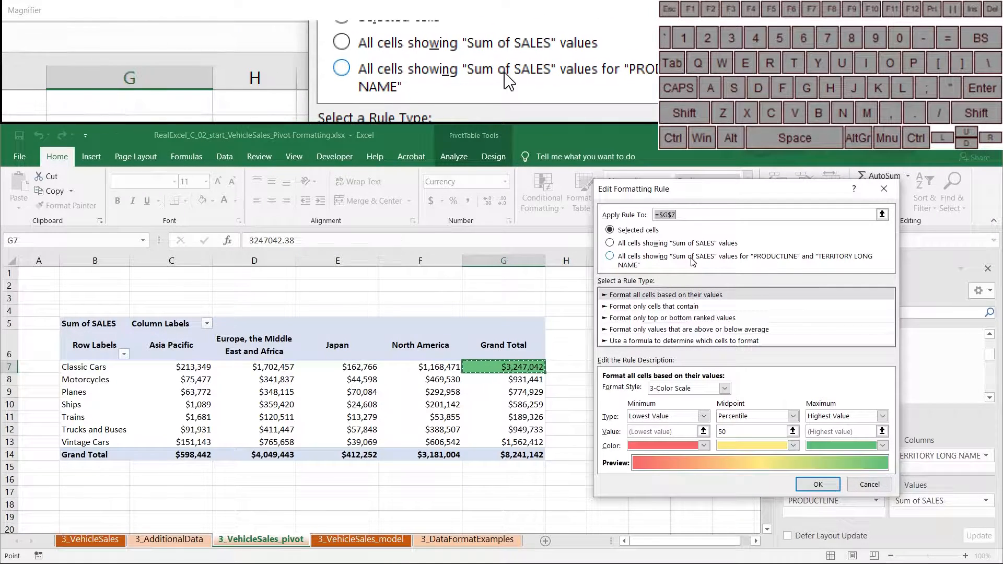
left_click(634, 261)
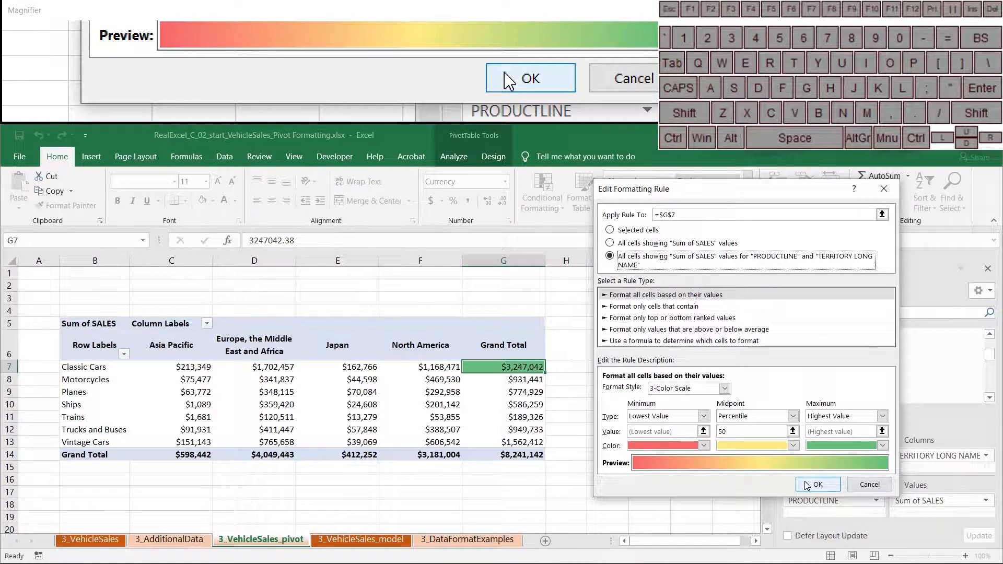
left_click(818, 484)
left_click(770, 481)
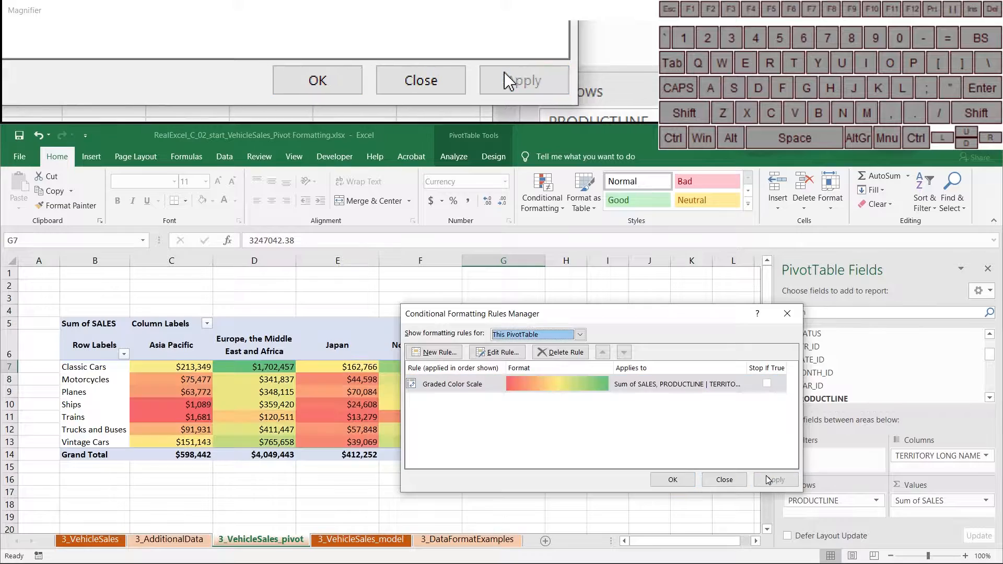
Close the Rules Manager and add YEAR_ID to Rows below PRODUCTLINE.
left_click_drag(571, 313, 779, 295)
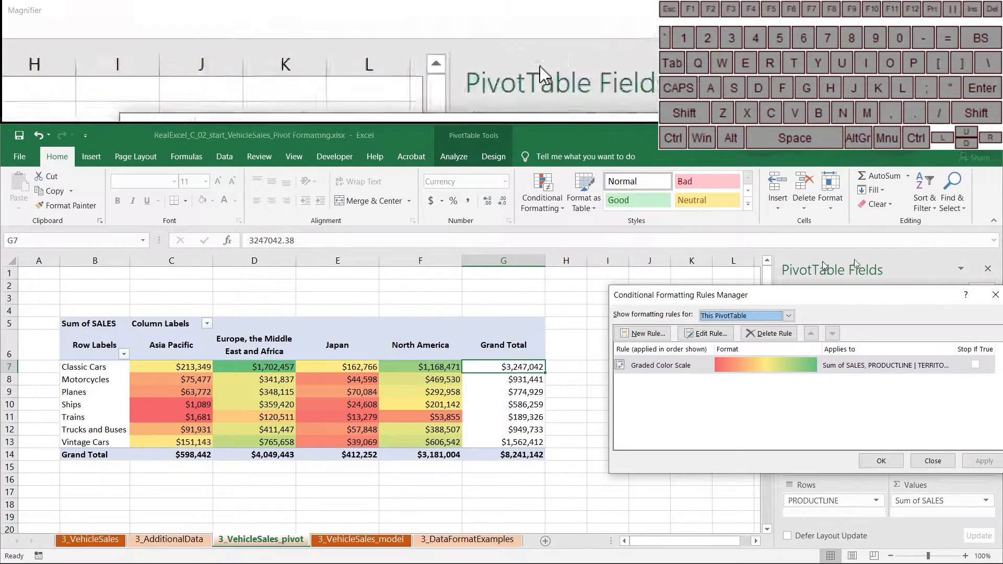
left_click(996, 296)
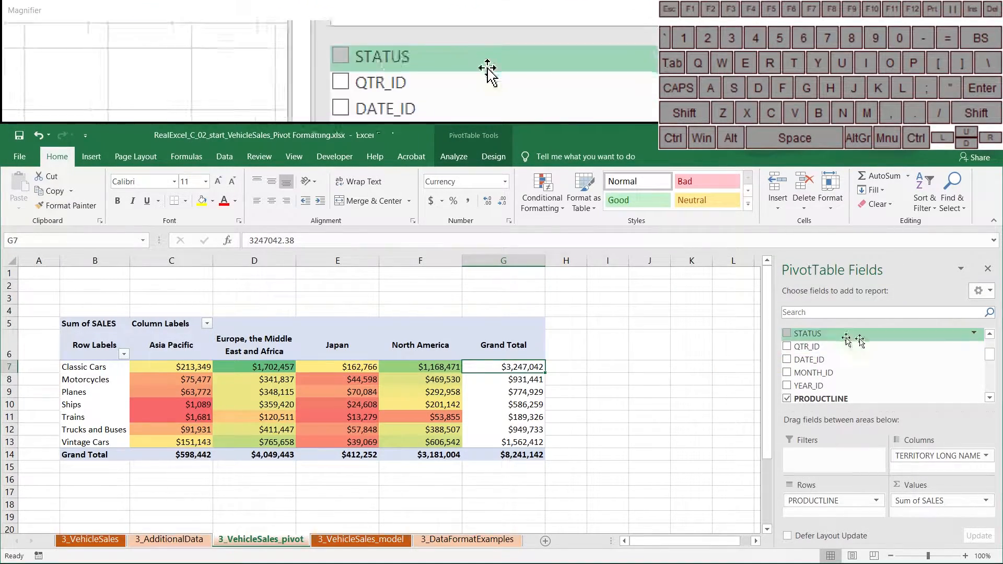
left_click_drag(807, 383, 809, 503)
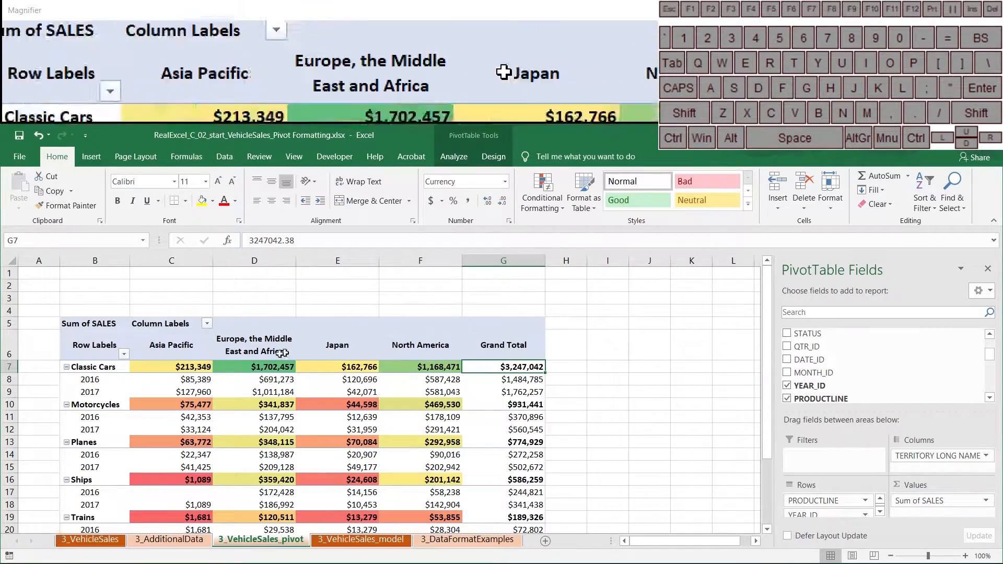
scroll(366, 445, "down", 1)
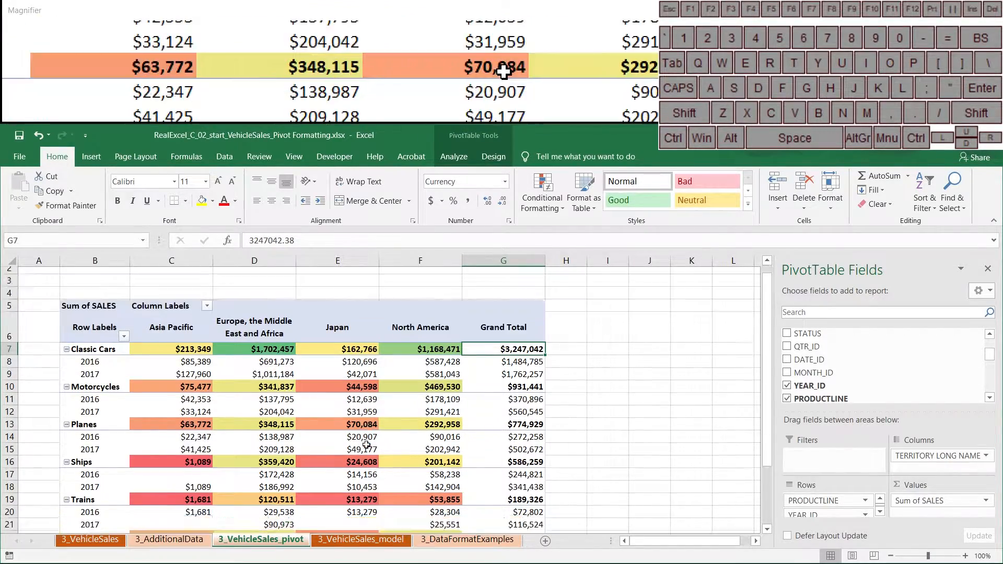
scroll(365, 445, "down", 3)
scroll(368, 444, "up", 3)
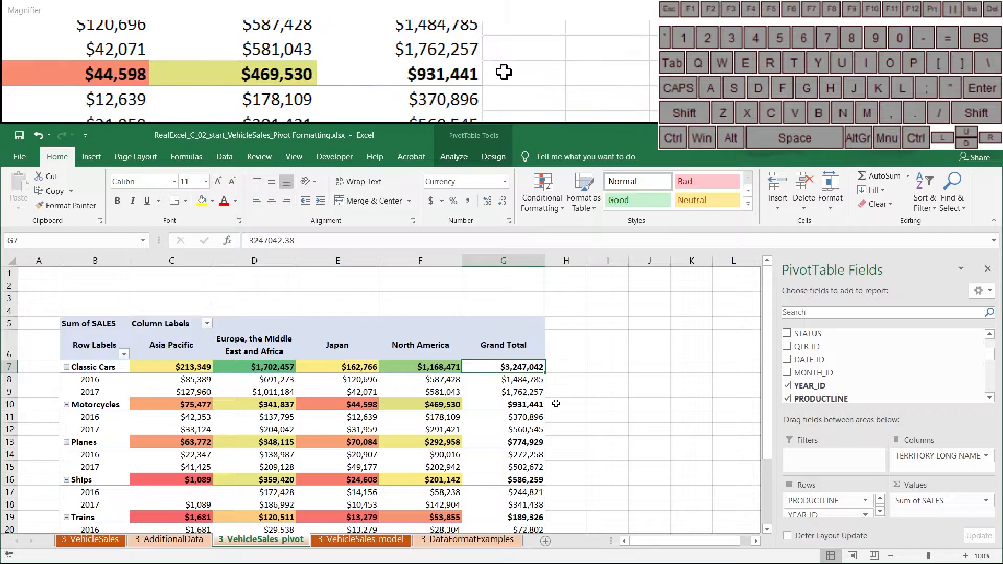
scroll(355, 444, "down", 1)
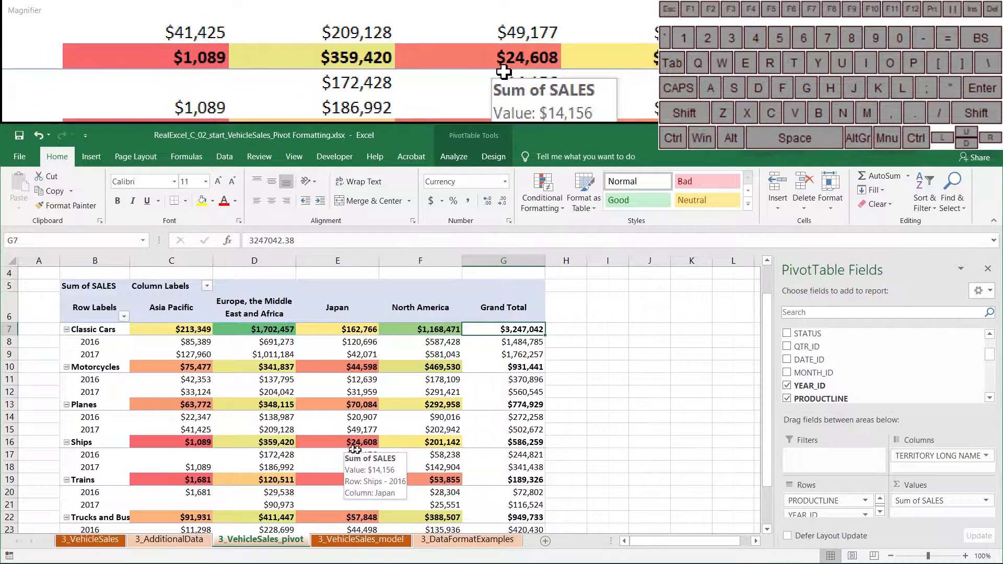
scroll(356, 449, "up", 1)
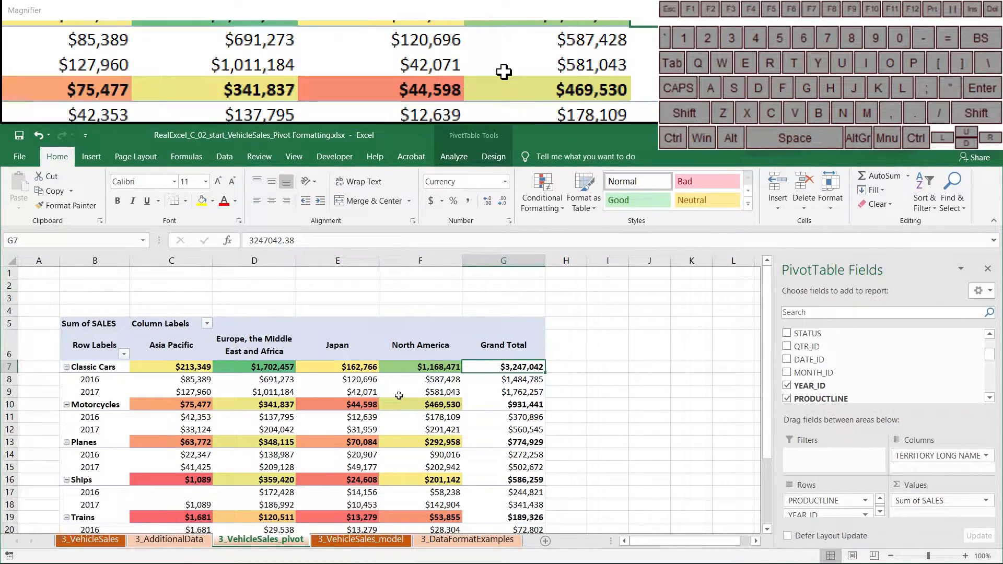
Give the Classic Cars 2017 North America value in F9 a coloured arrow icon set.
left_click(399, 395)
left_click(557, 209)
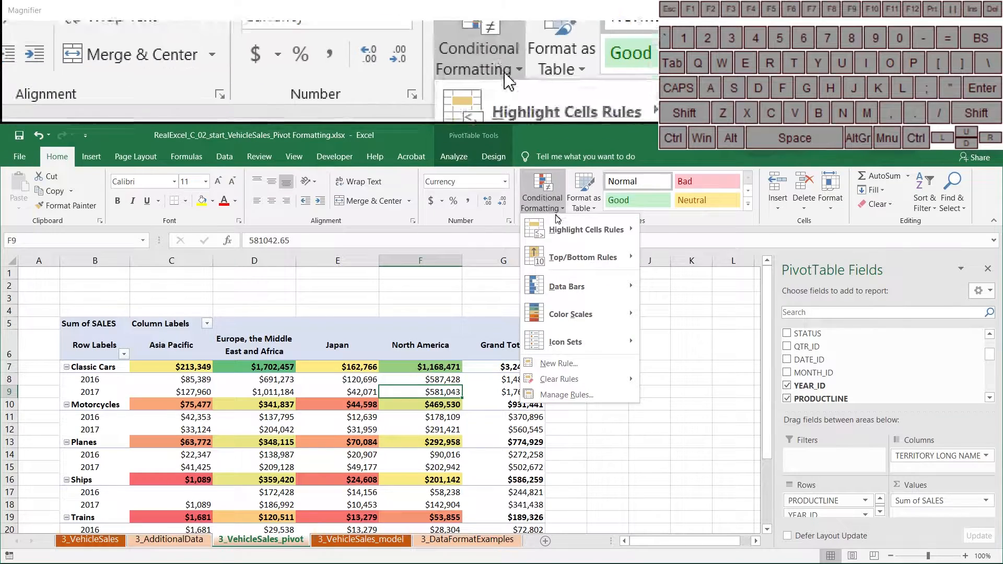
mouse_move(572, 314)
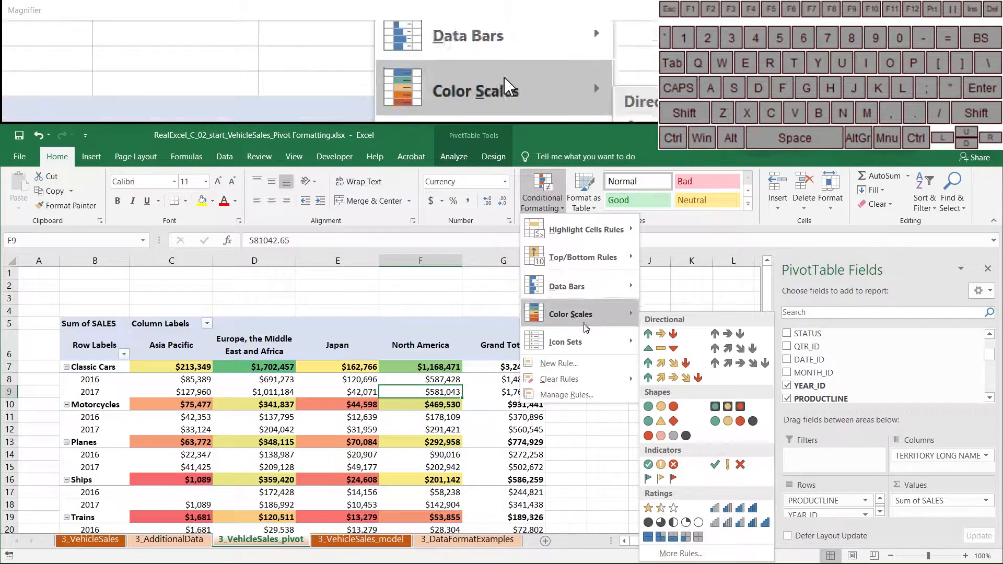
left_click(653, 333)
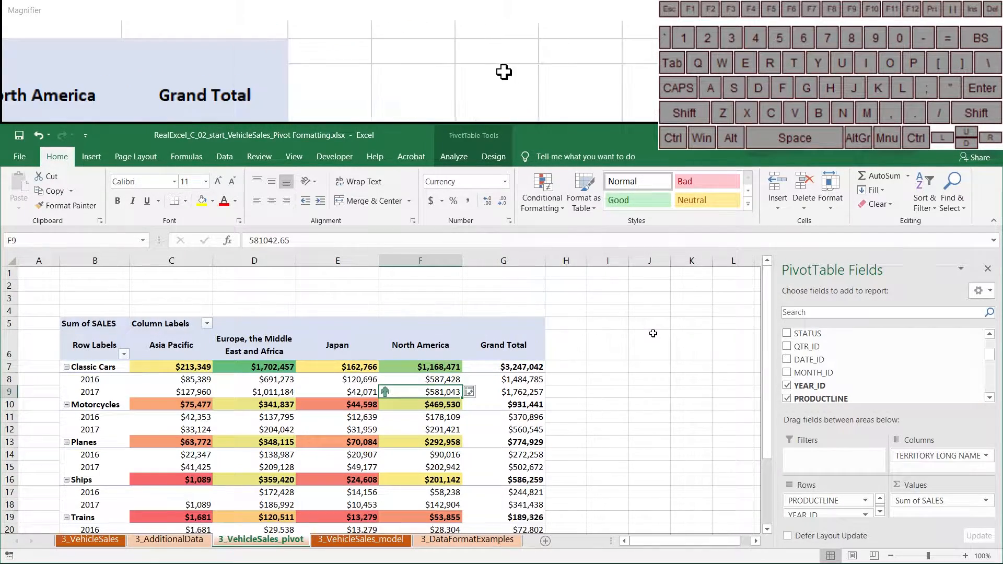
Edit the Icon Set rule to cover all Sum of SALES values for YEAR_ID and TERRITORY LONG NAME.
left_click(542, 201)
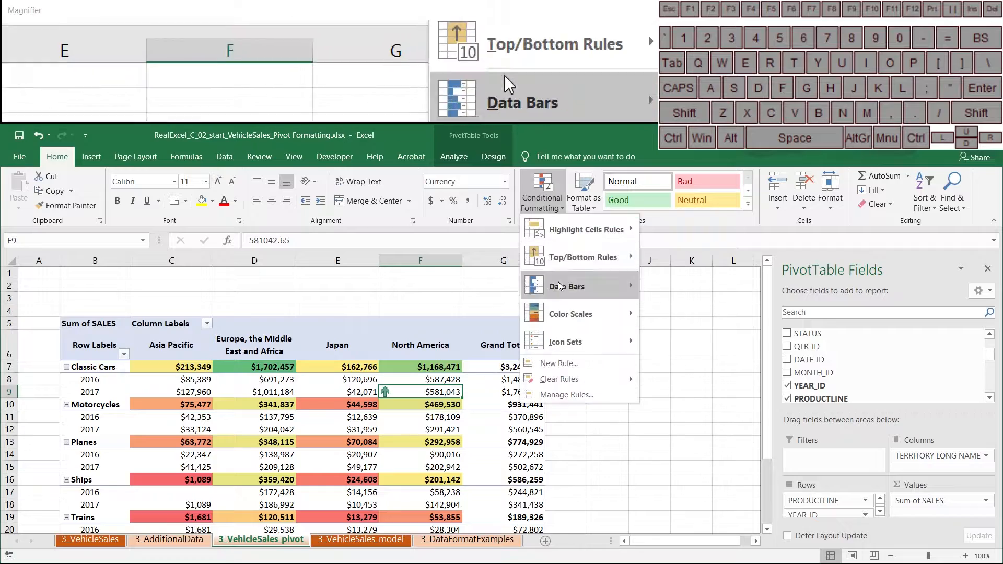
left_click(563, 395)
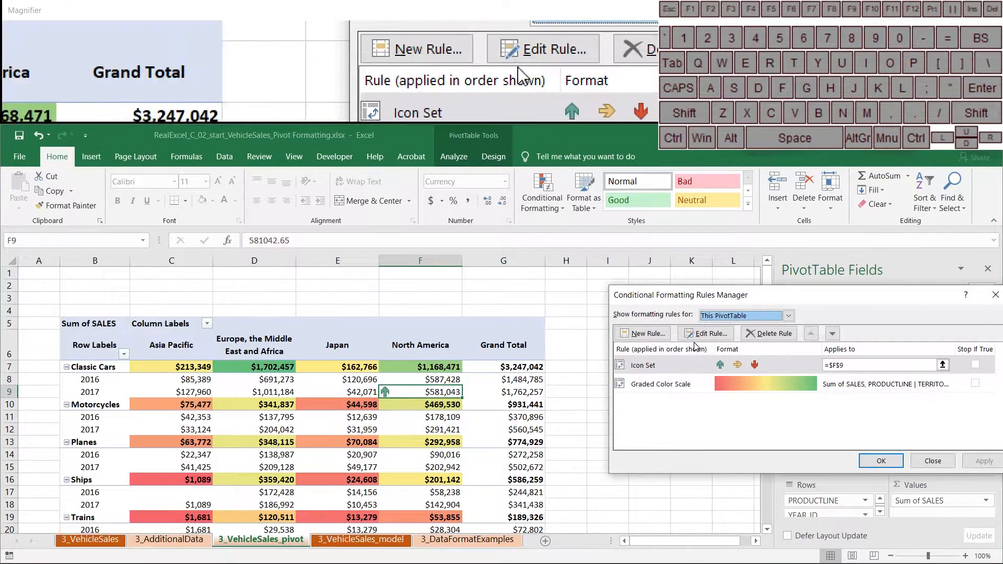
left_click_drag(690, 295, 500, 321)
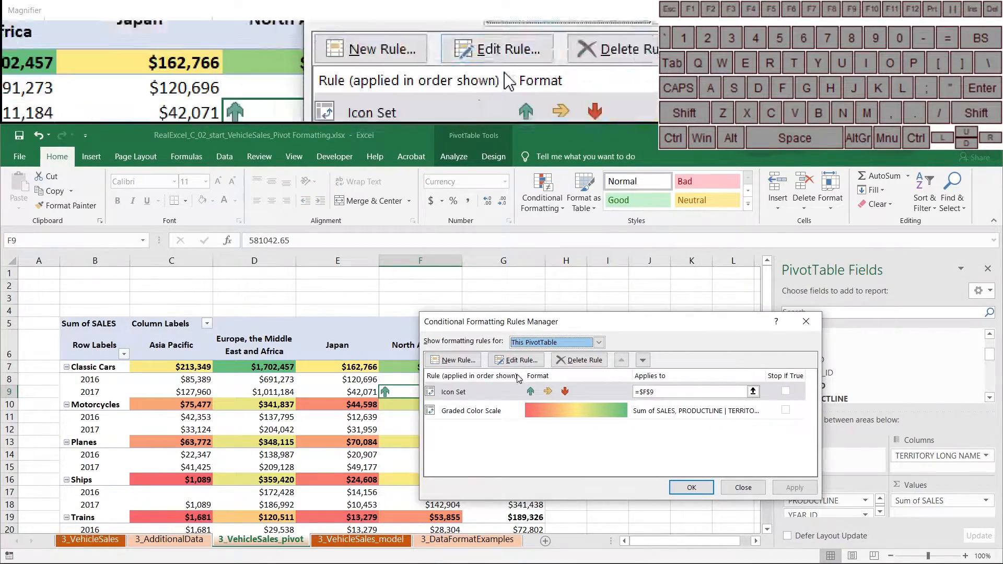
left_click(517, 360)
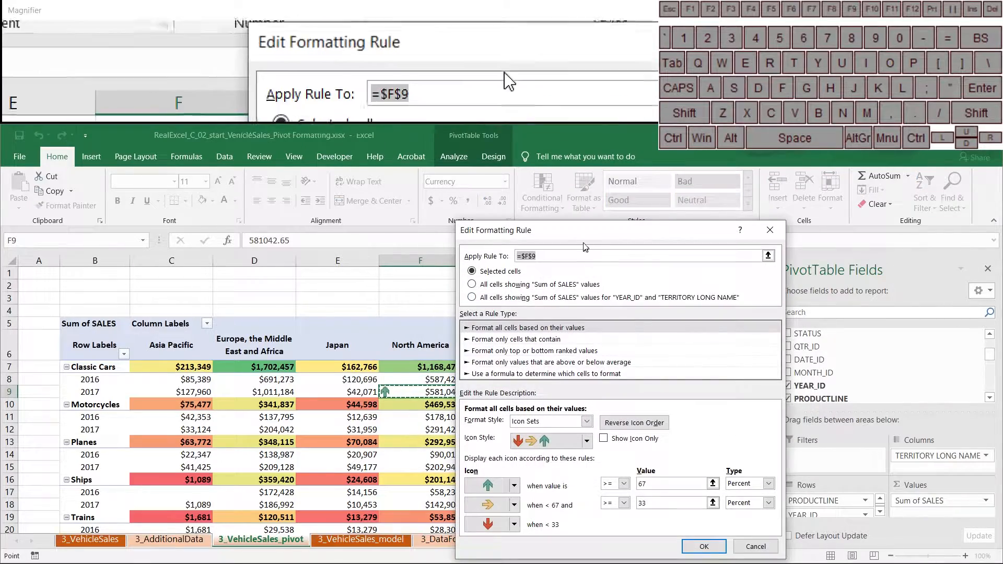
left_click_drag(586, 244, 750, 196)
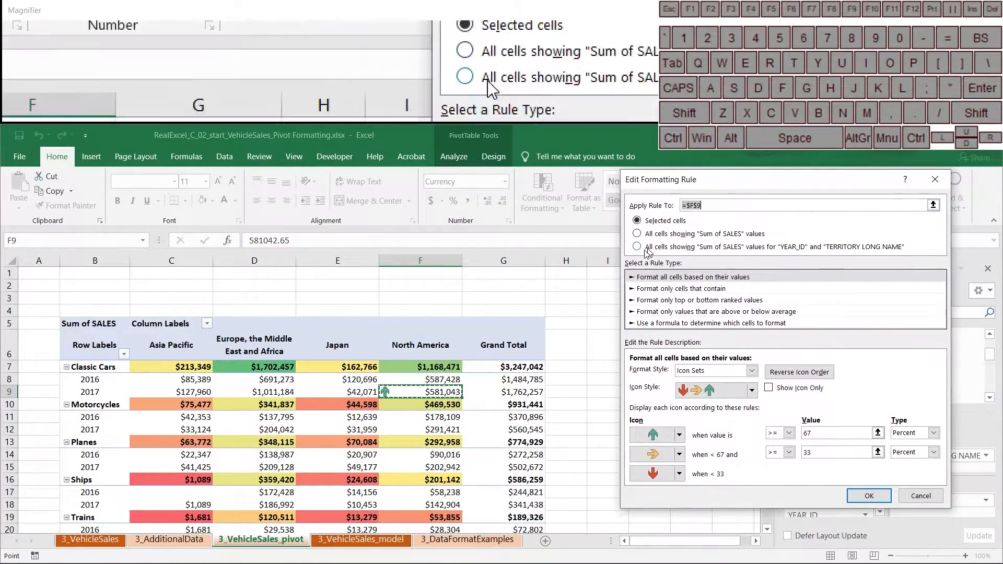
left_click(637, 247)
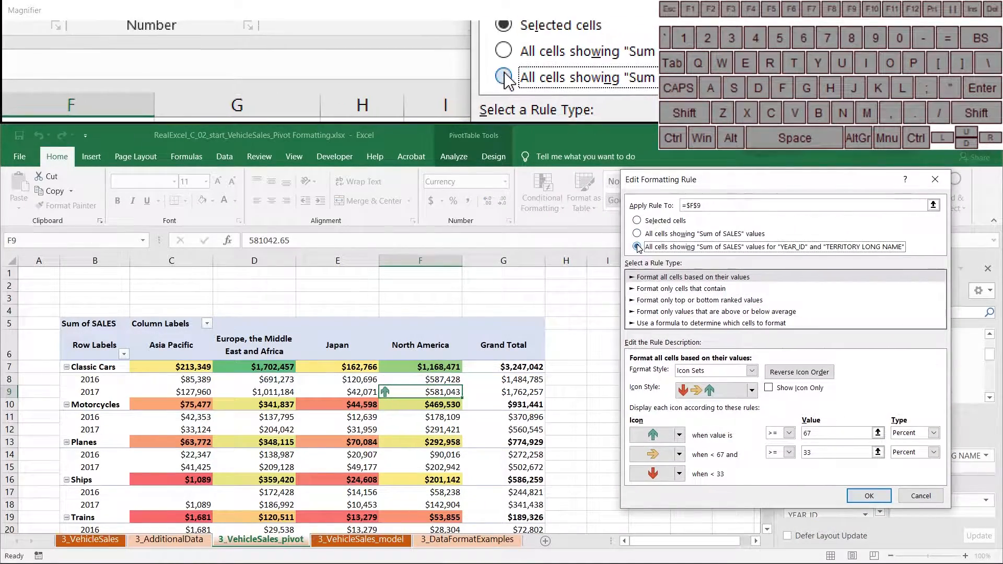
left_click(859, 496)
left_click(801, 487)
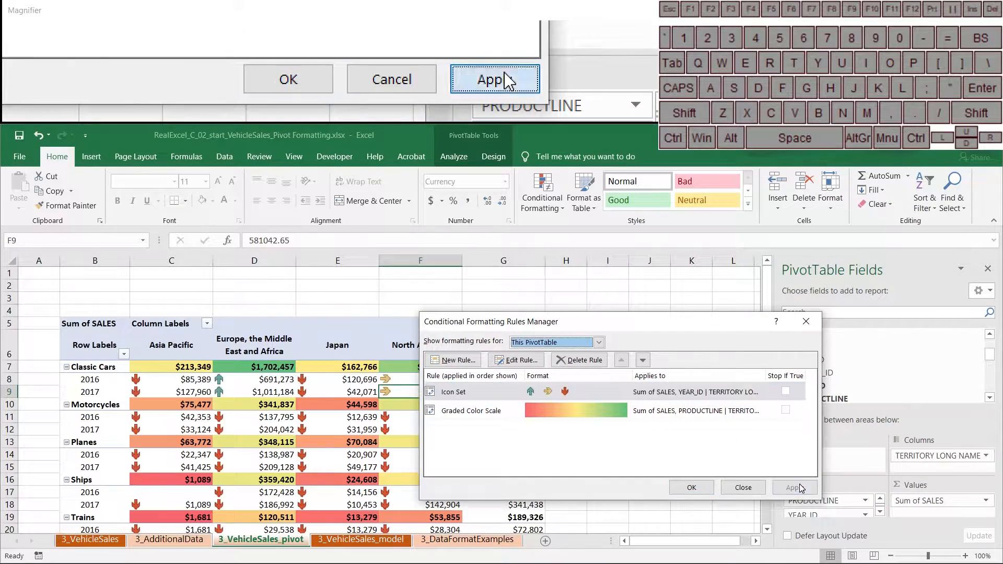
left_click(683, 489)
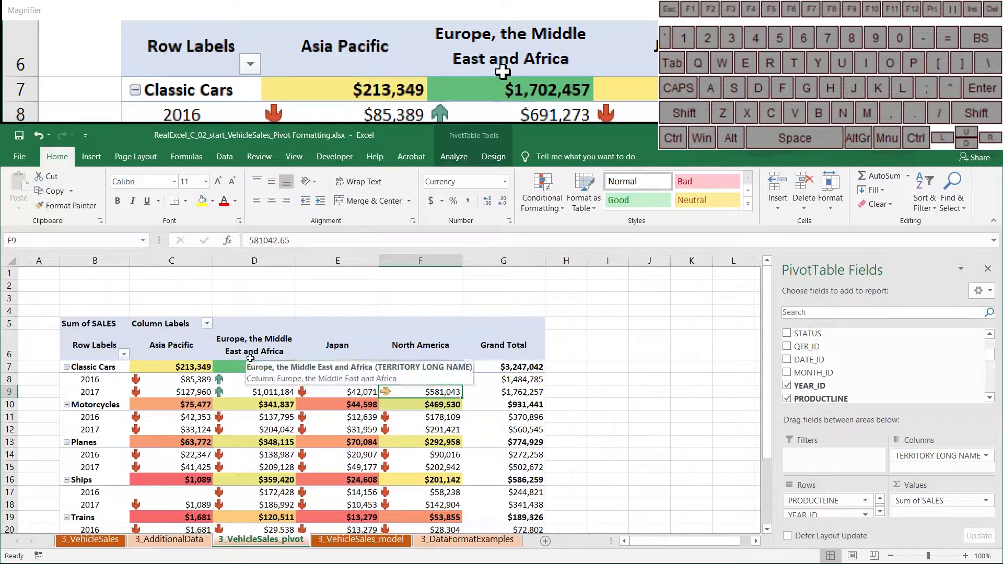
scroll(285, 482, "down", 1)
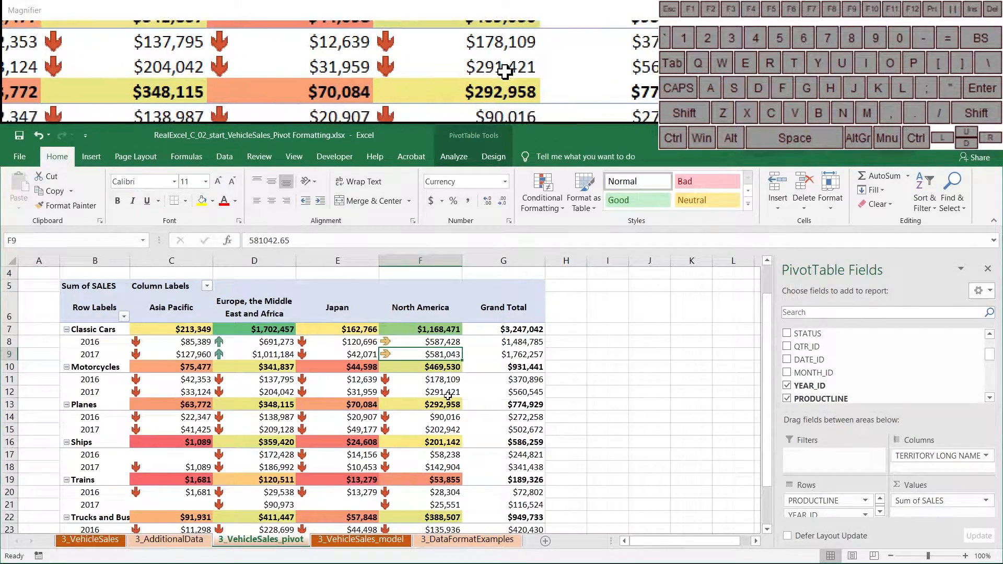
Delete the Graded Color Scale and Icon Set rules in the Rules Manager, then apply and close.
left_click(542, 198)
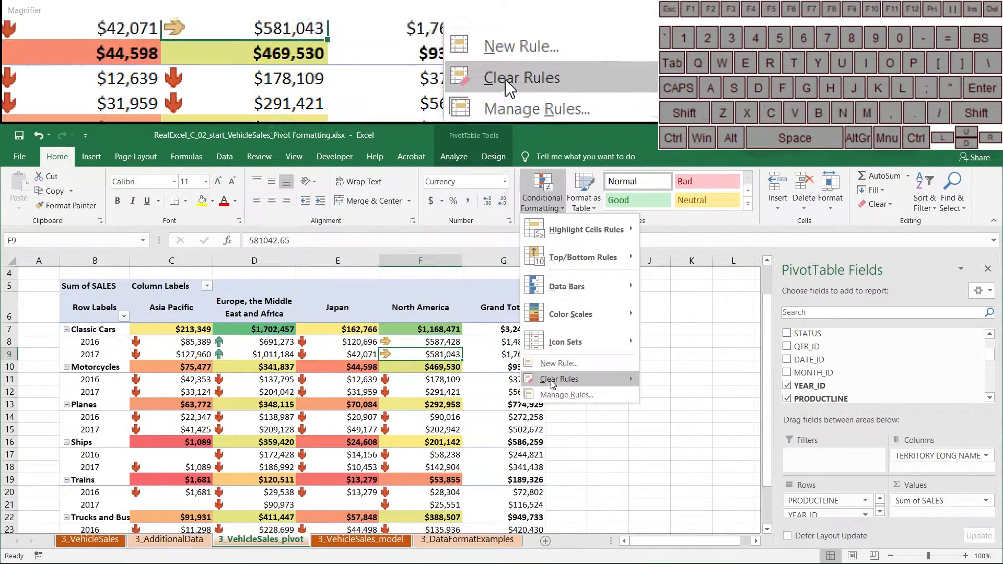
left_click(555, 395)
left_click(614, 412)
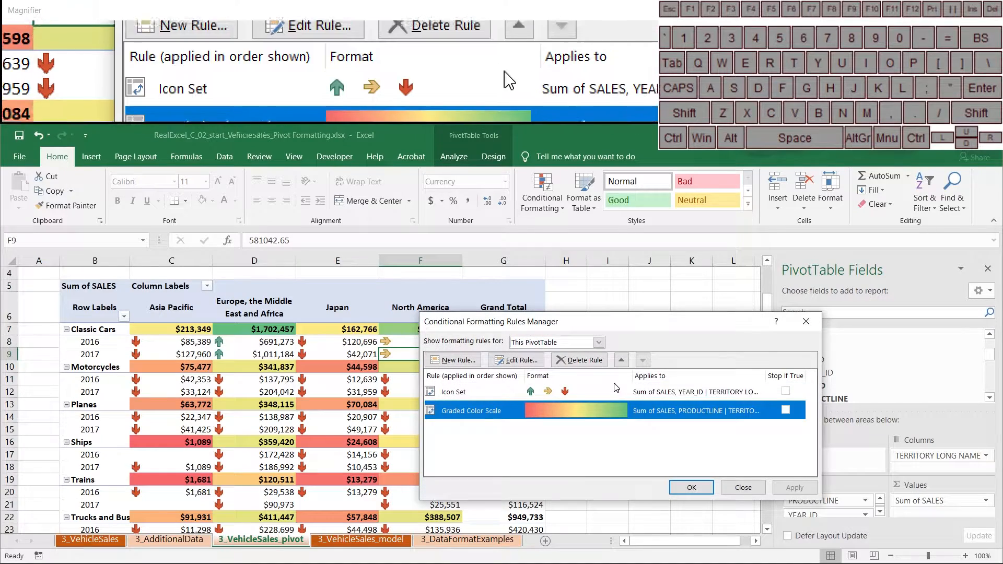
left_click(578, 360)
left_click(579, 360)
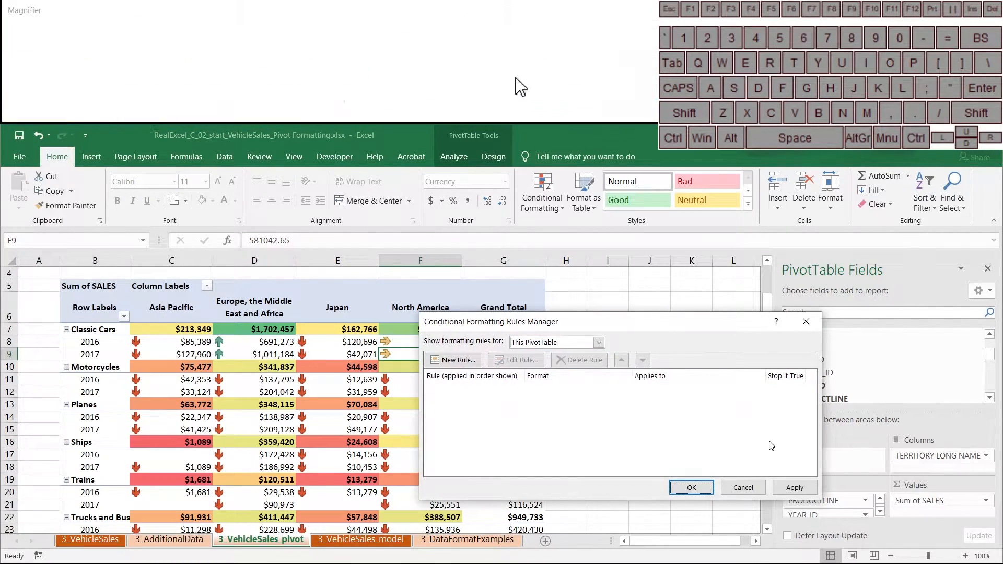
left_click(793, 487)
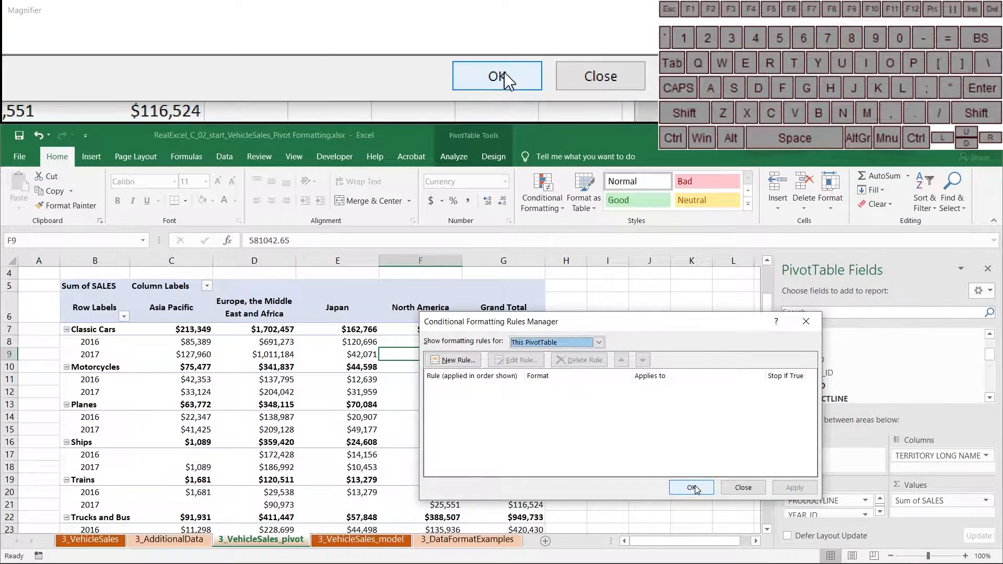
left_click(739, 490)
left_click(522, 342)
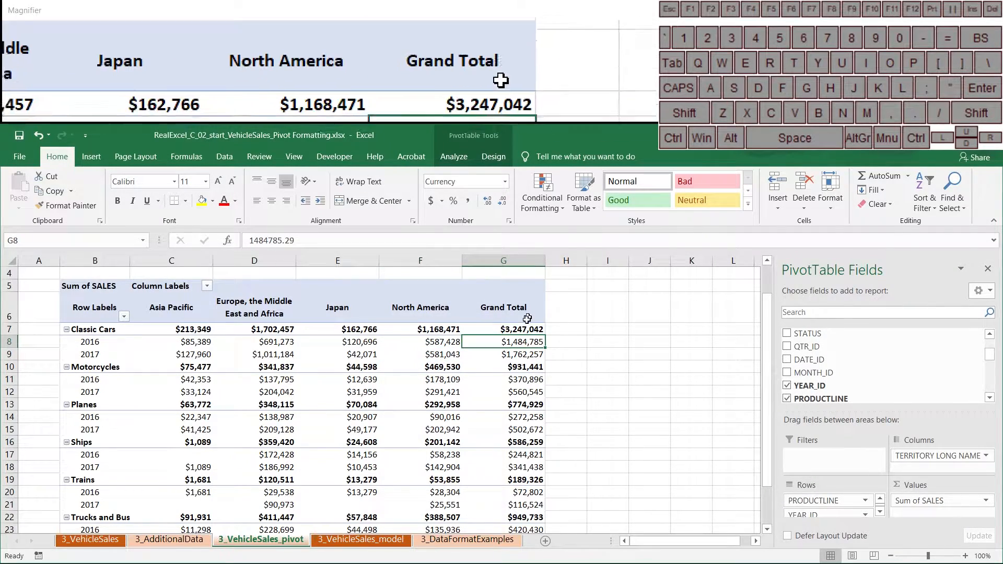
Apply a red-yellow-green colour scale to the Classic Cars grand total in G7.
left_click(523, 329)
left_click(542, 193)
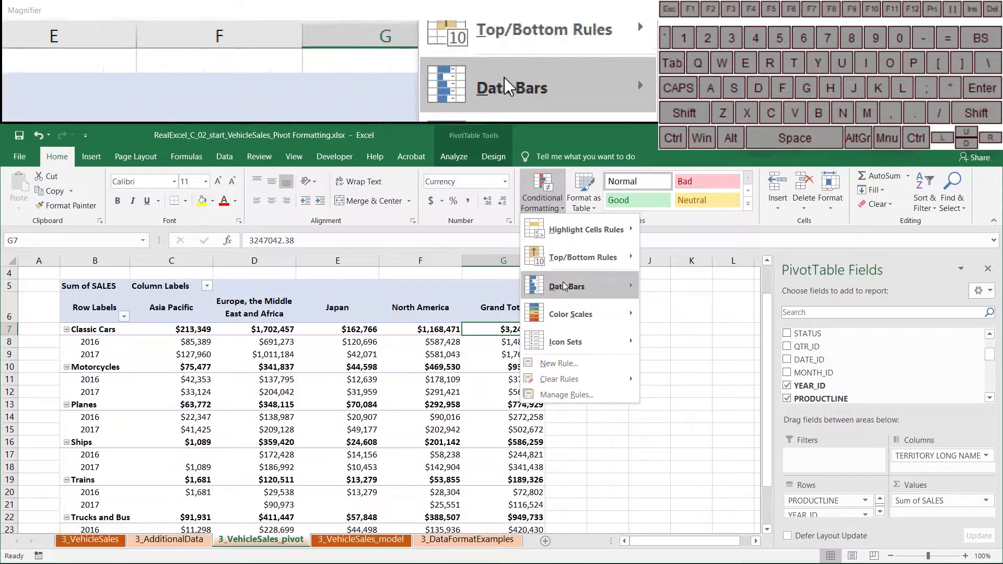
left_click(646, 320)
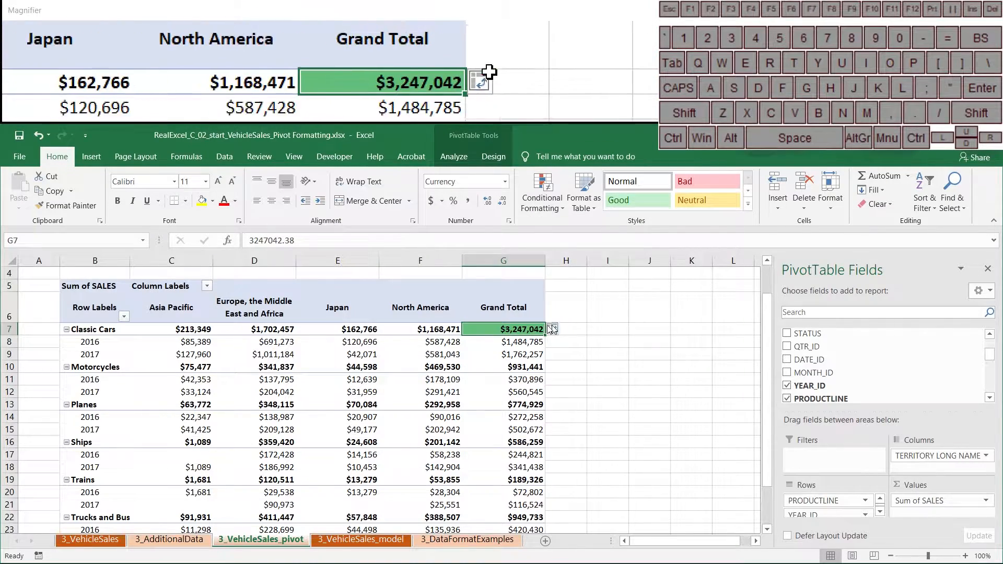
Edit the Graded Color Scale rule so it covers all Sum of SALES values, totals included.
left_click(542, 194)
left_click(557, 396)
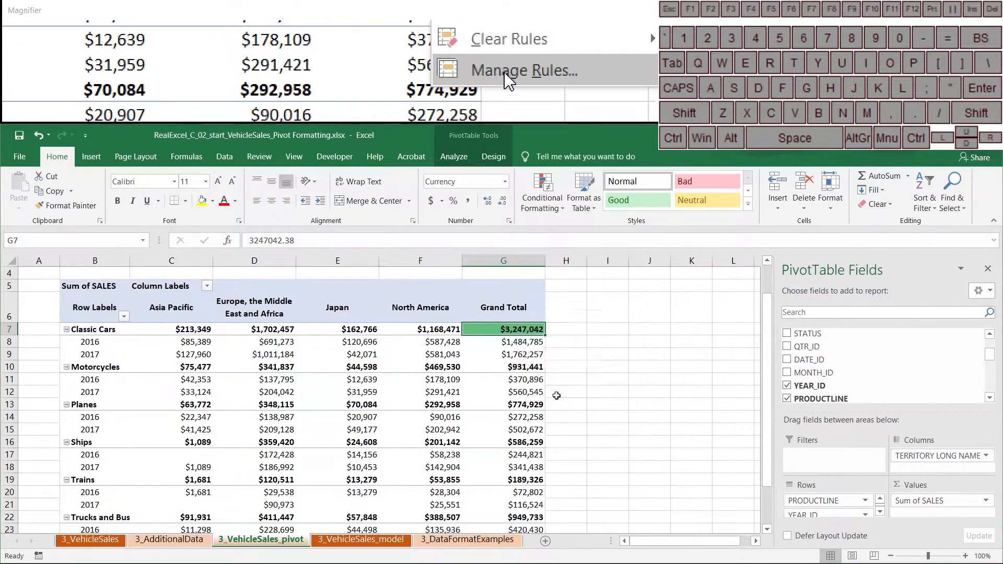
left_click(572, 393)
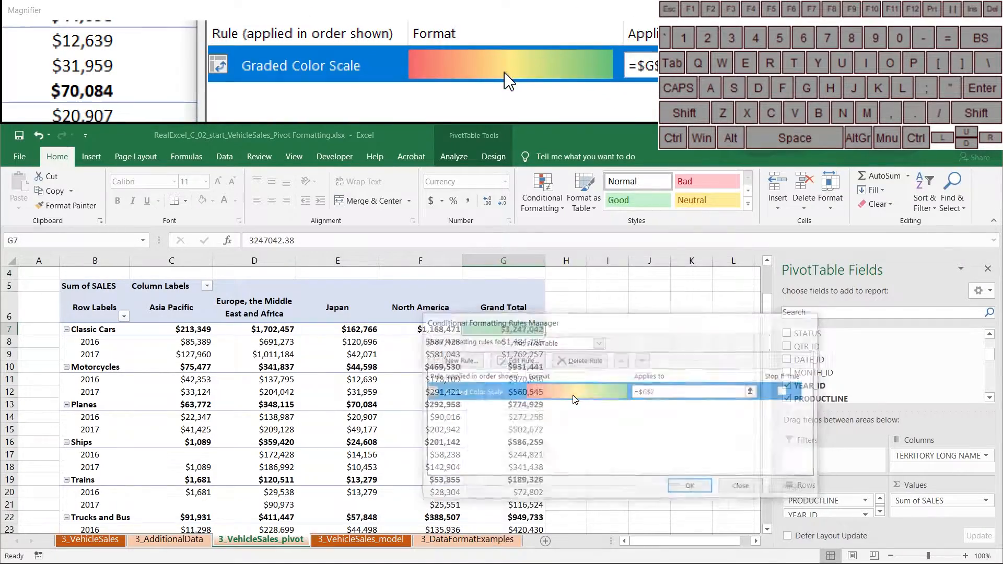
double_click(574, 398)
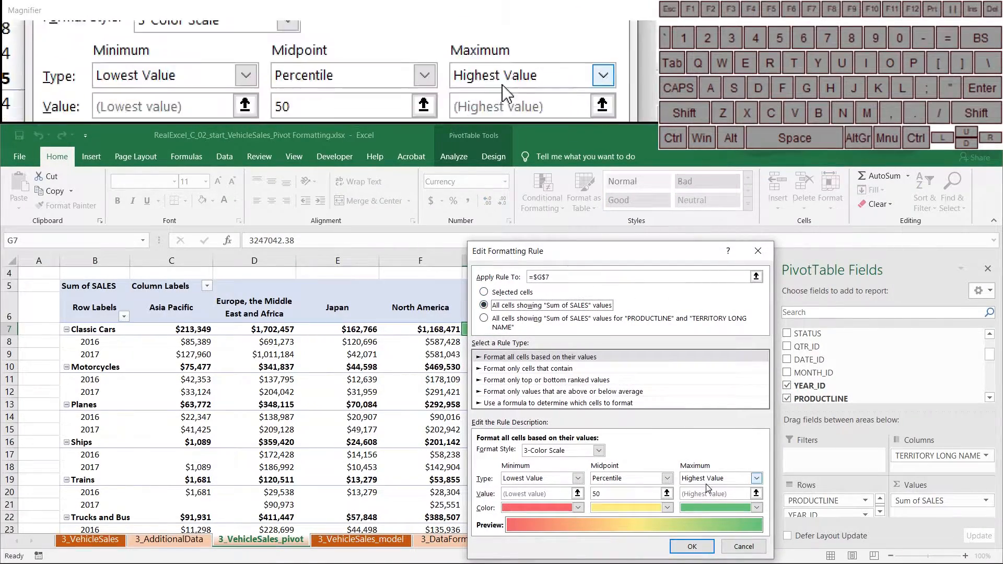
left_click(690, 547)
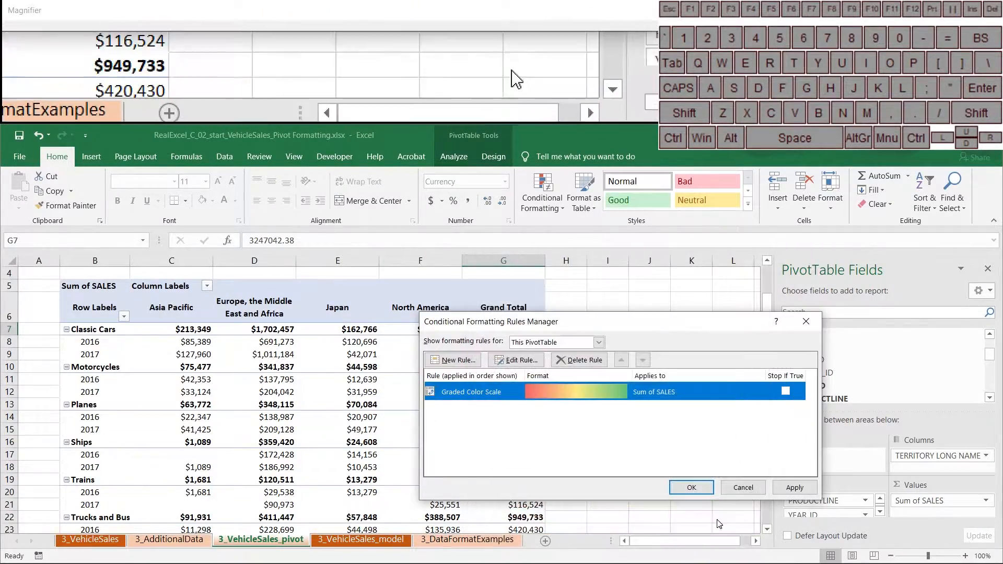
left_click(783, 489)
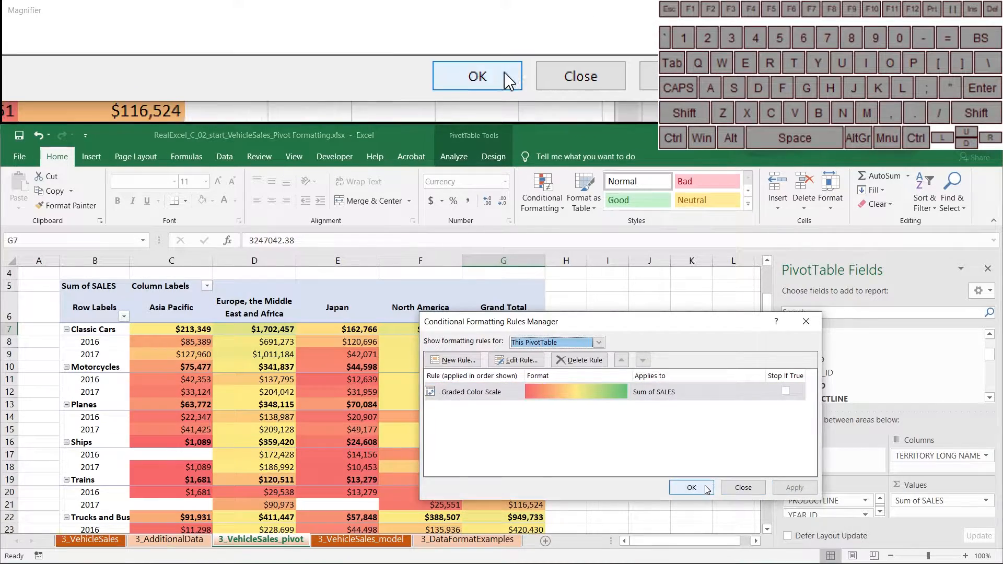
left_click(691, 488)
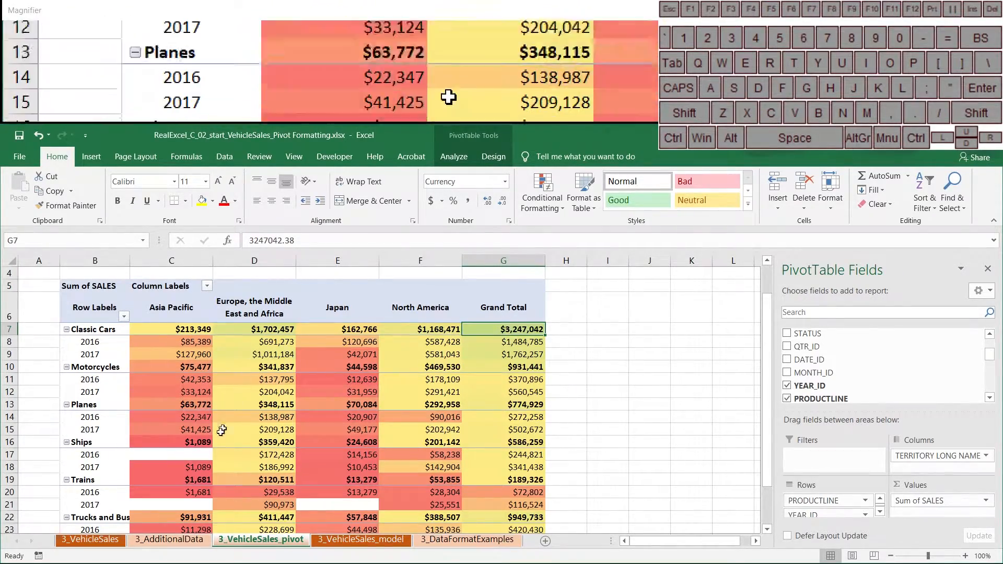
scroll(209, 447, "down", 2)
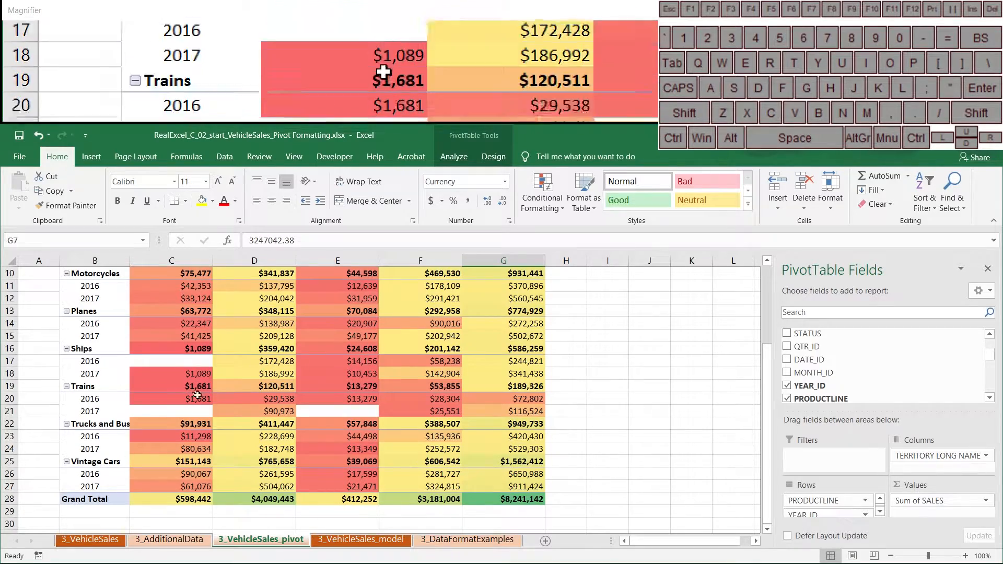
scroll(469, 473, "up", 3)
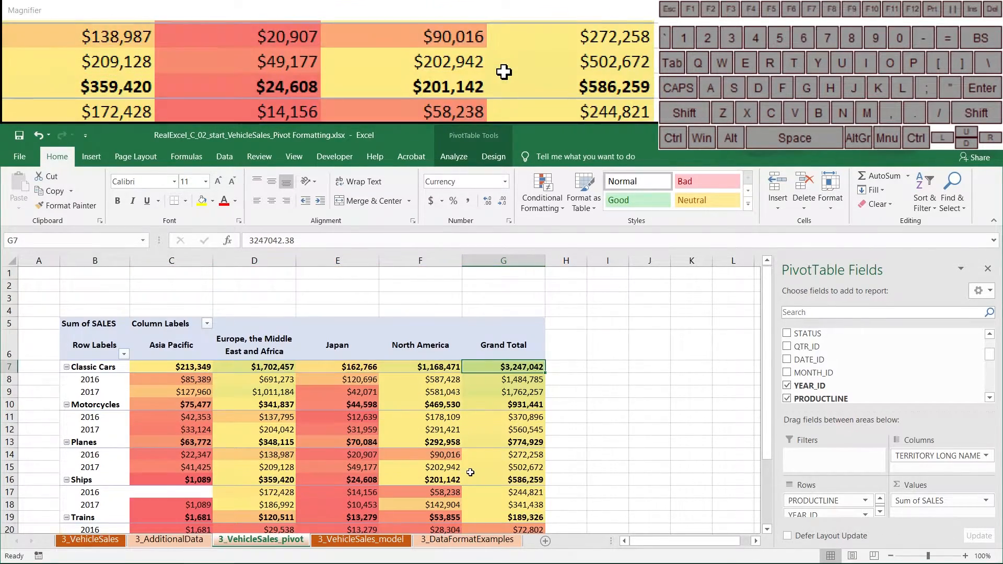
left_click(550, 204)
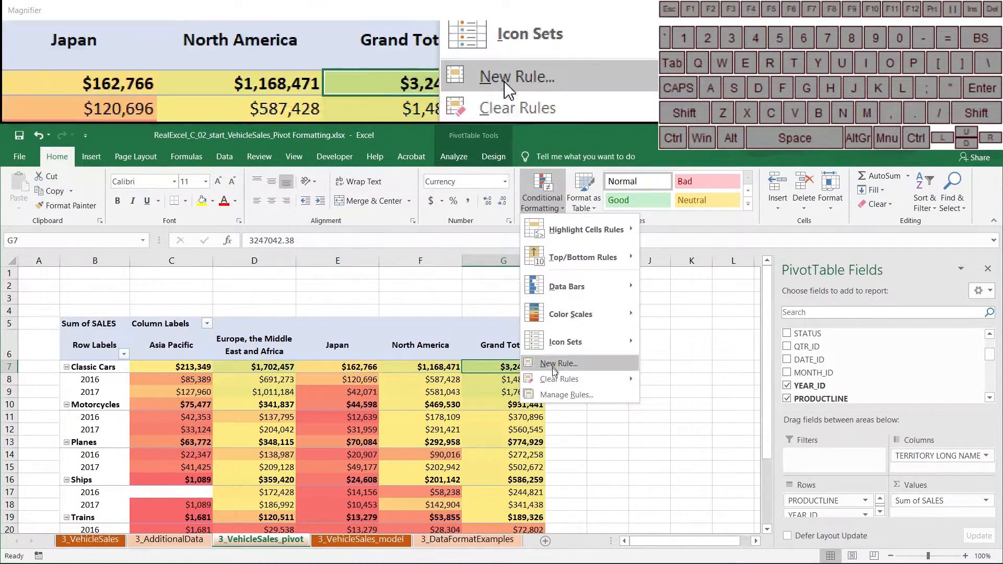
left_click(557, 397)
double_click(587, 387)
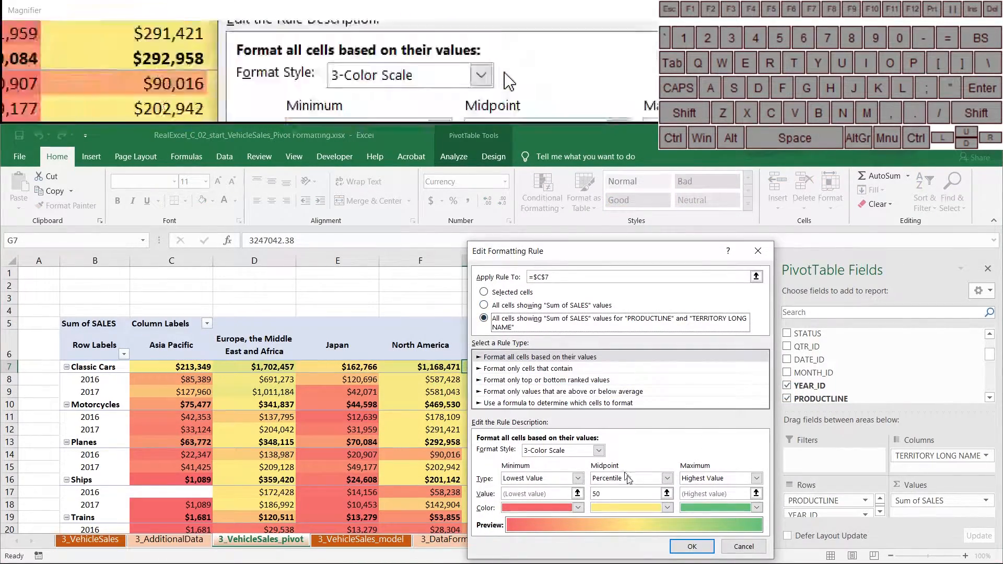
left_click(692, 547)
left_click(794, 488)
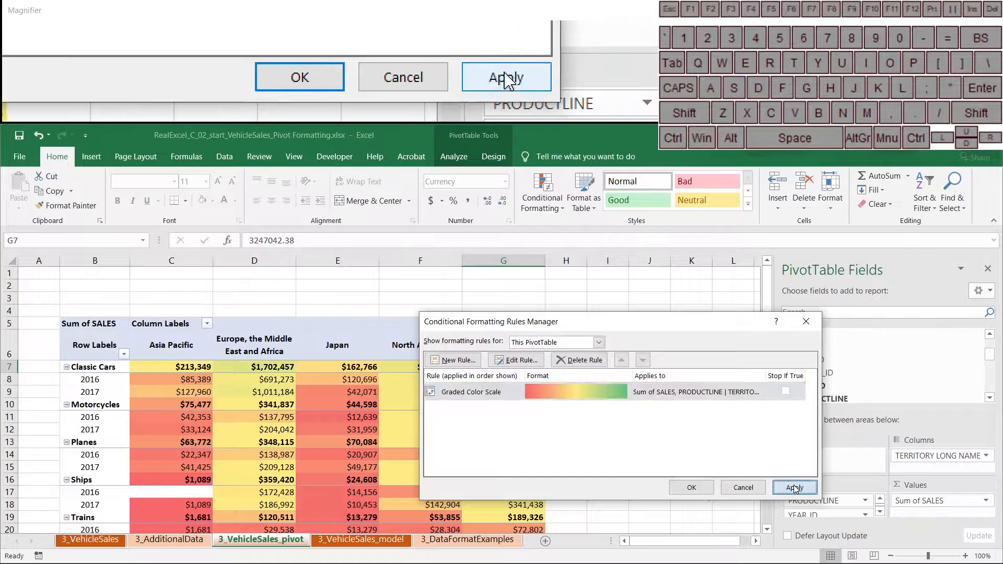
left_click(691, 487)
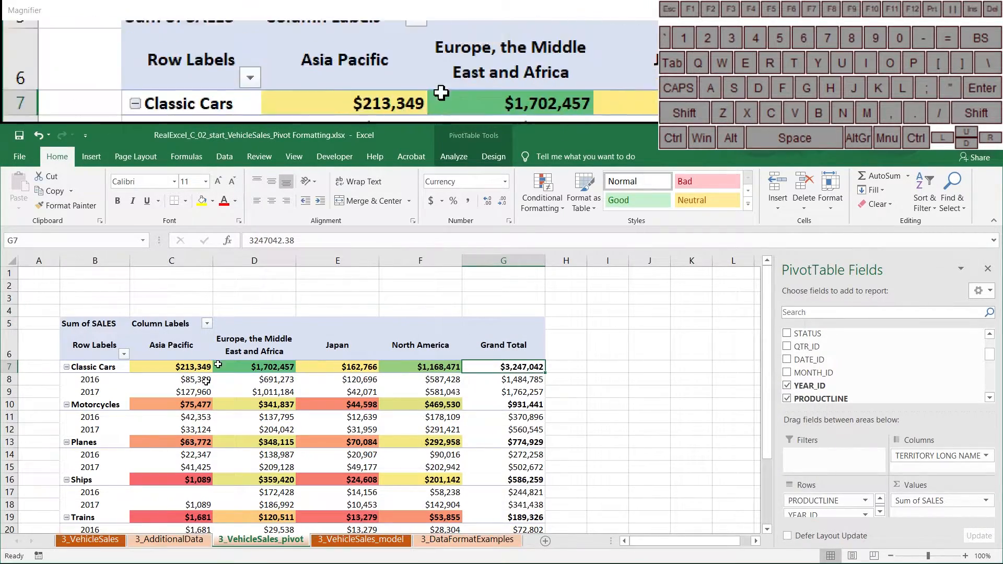
scroll(326, 437, "down", 3)
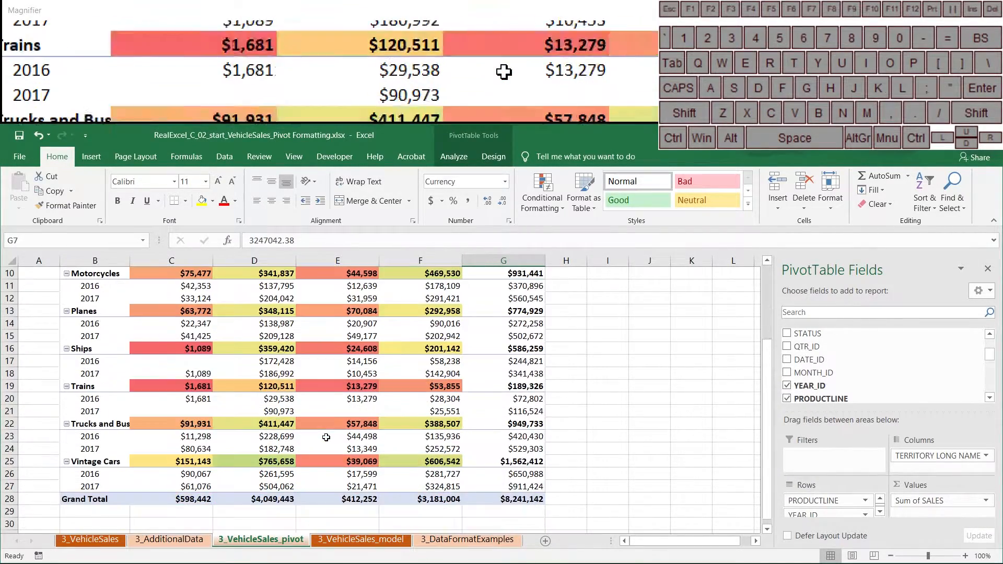
scroll(327, 418, "up", 3)
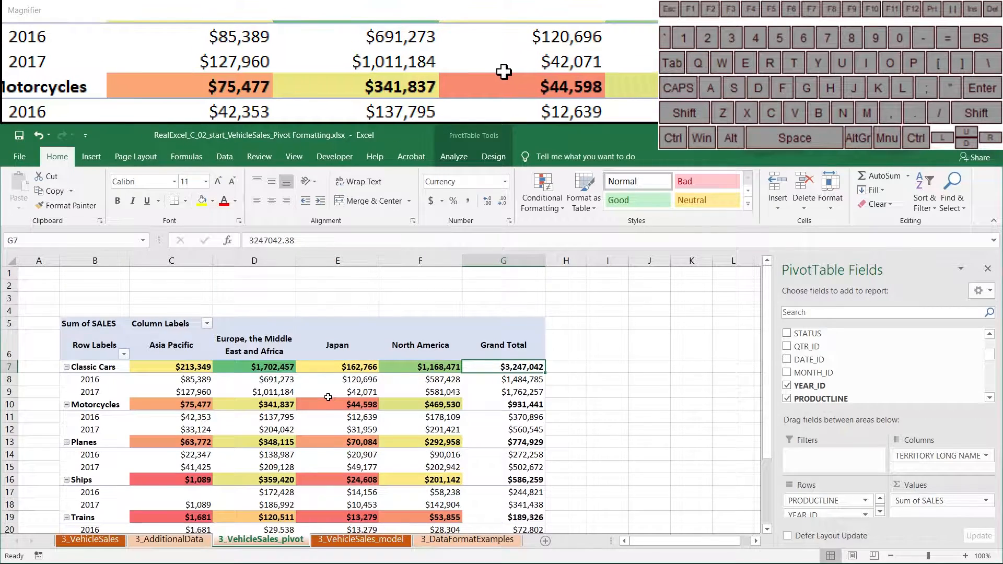
mouse_move(329, 397)
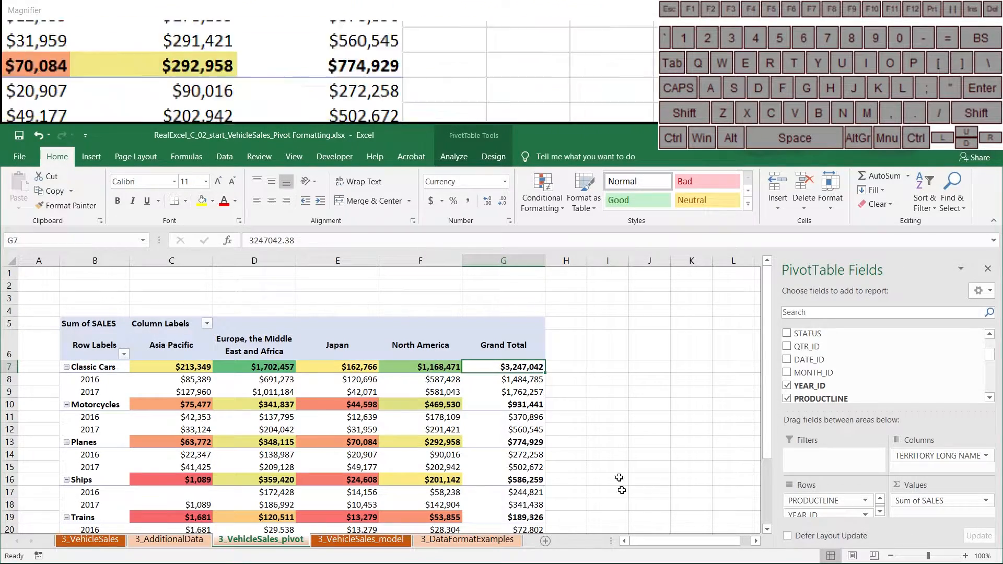
mouse_move(437, 432)
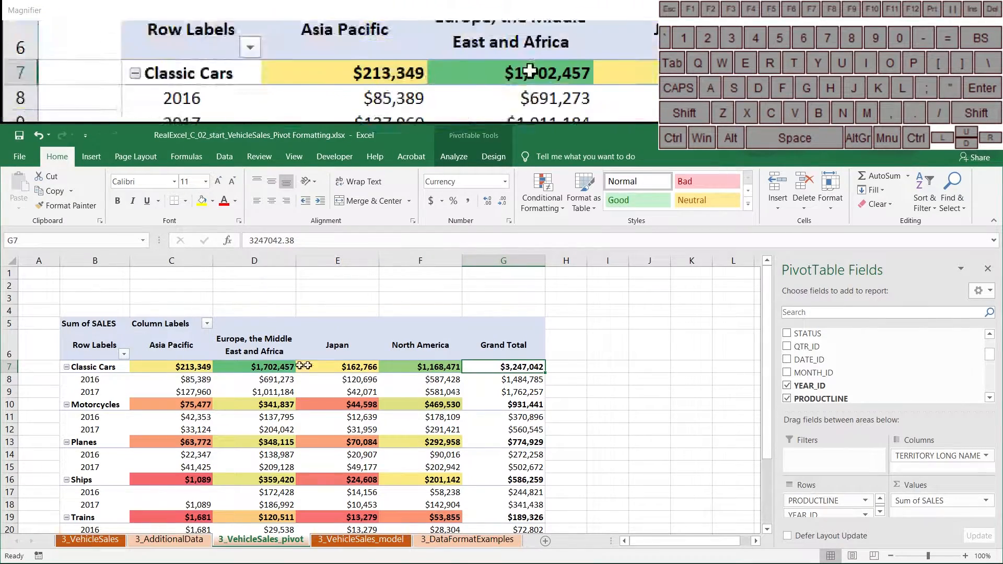
mouse_move(377, 379)
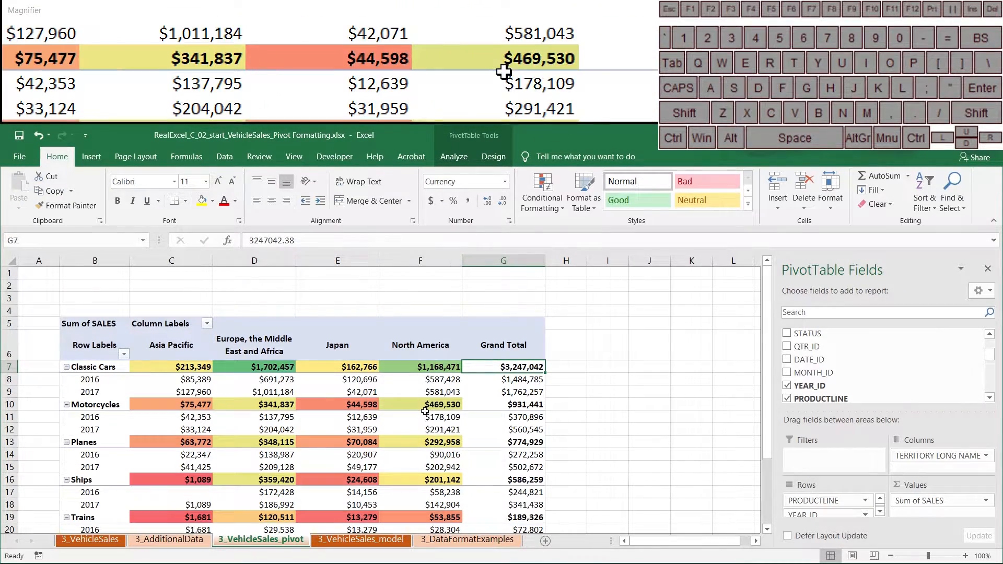
mouse_move(386, 415)
mouse_move(456, 399)
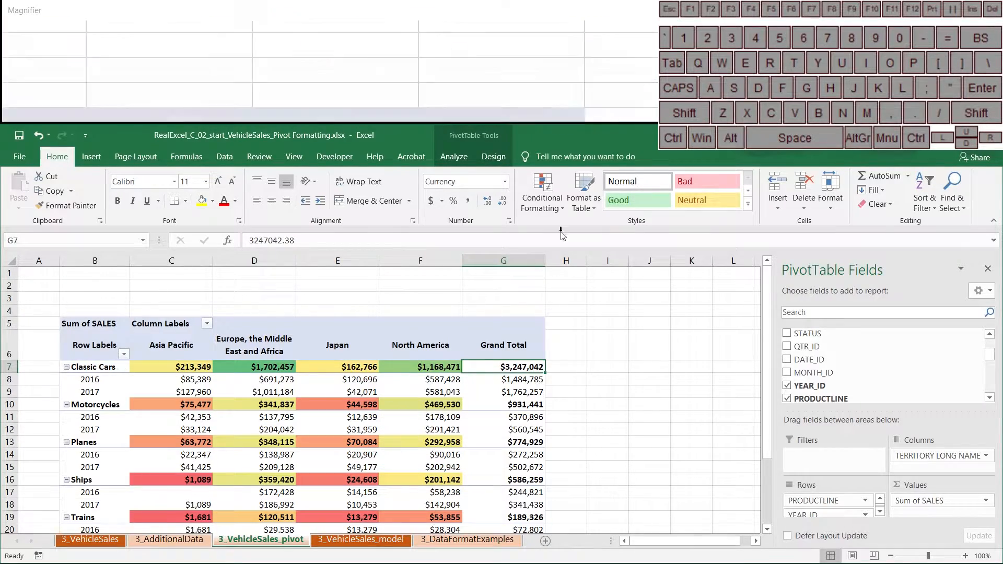
Delete the Graded Color Scale rule so sales values return to plain currency.
left_click(541, 205)
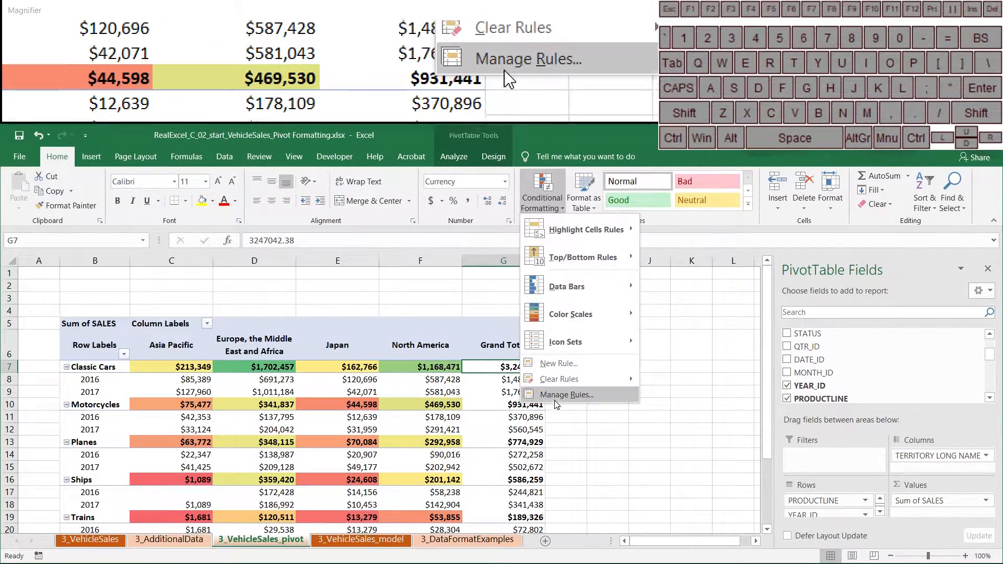
left_click(566, 395)
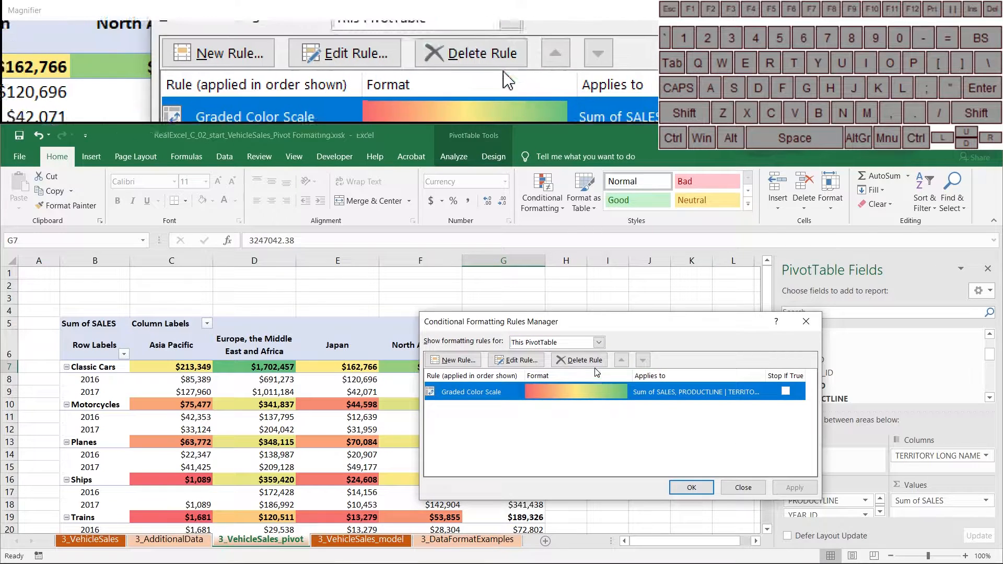
left_click(584, 360)
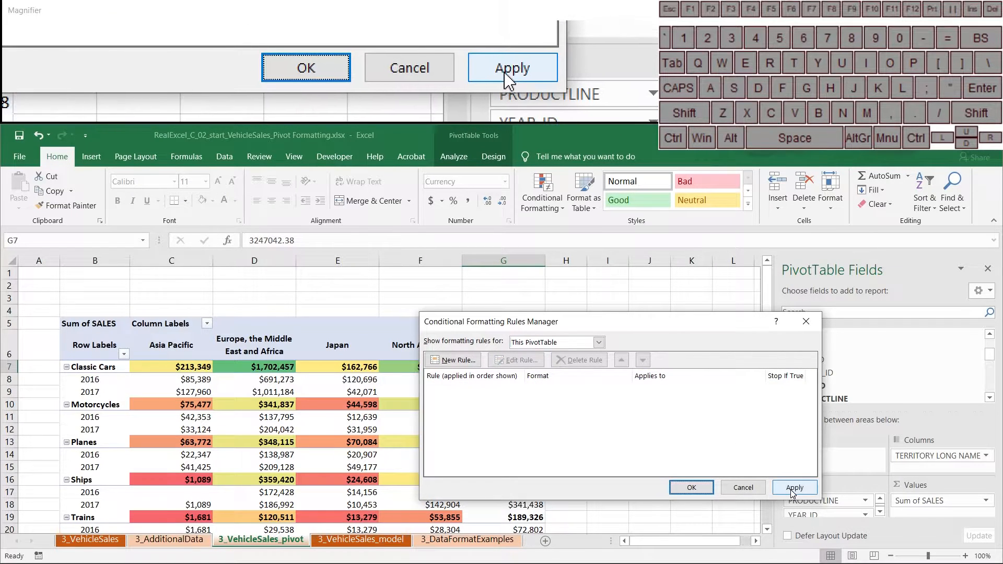
left_click(792, 490)
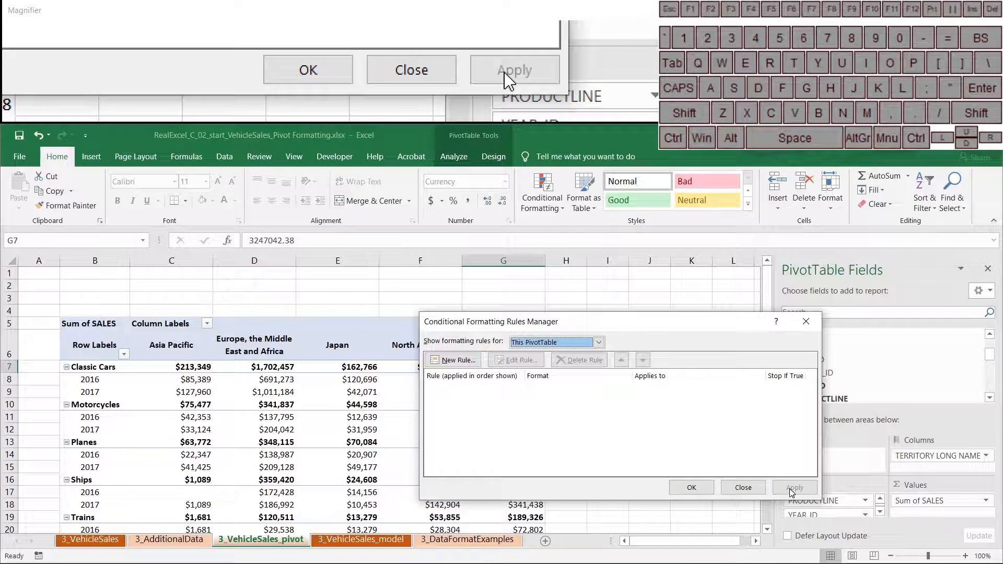
left_click(690, 487)
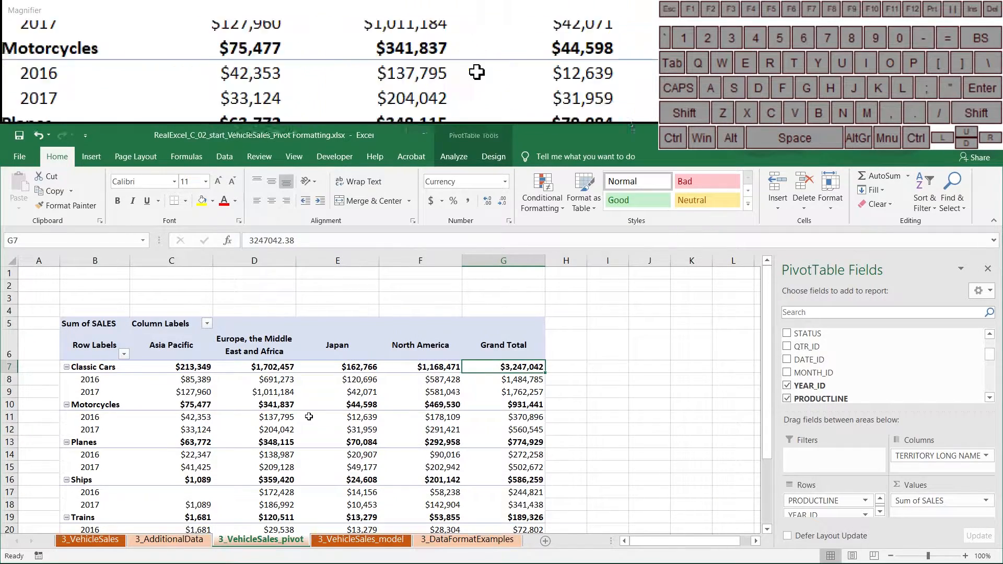
mouse_move(274, 362)
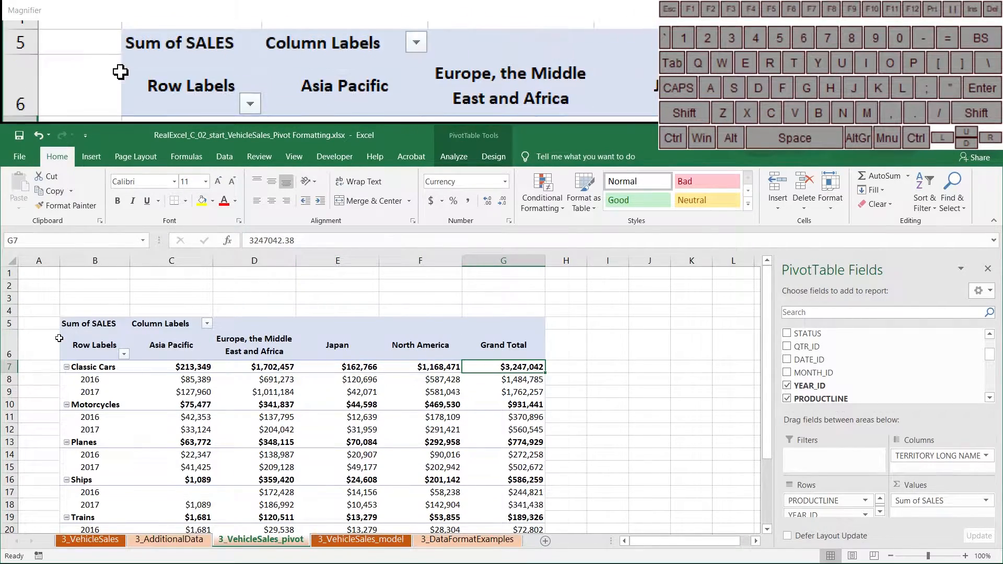
left_click_drag(81, 324, 493, 353)
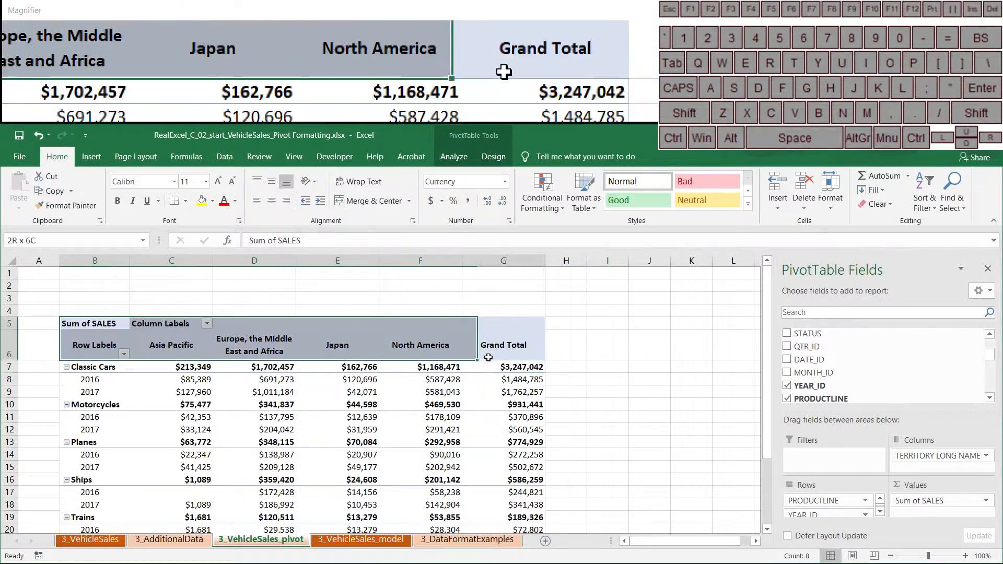
left_click(213, 202)
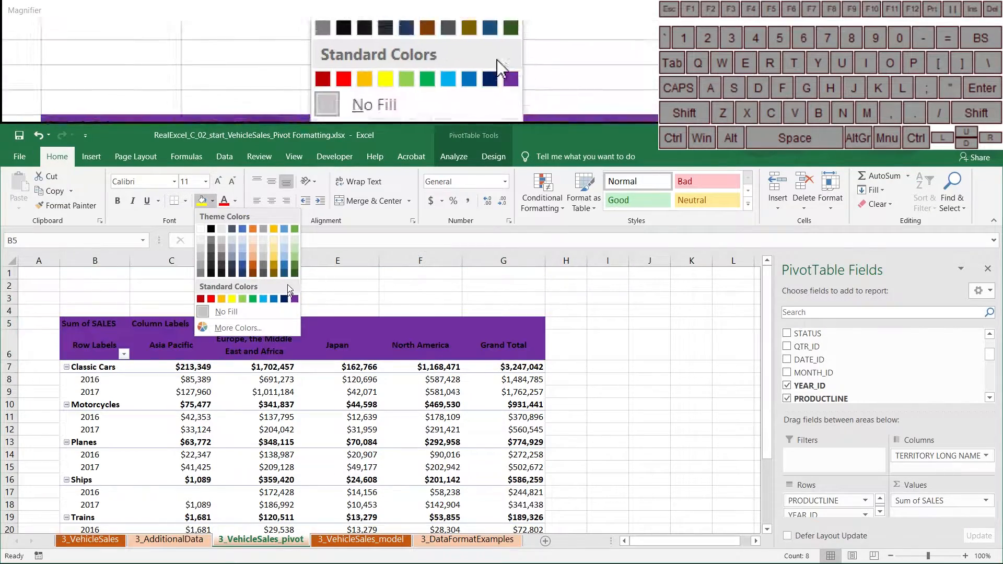
left_click(437, 451)
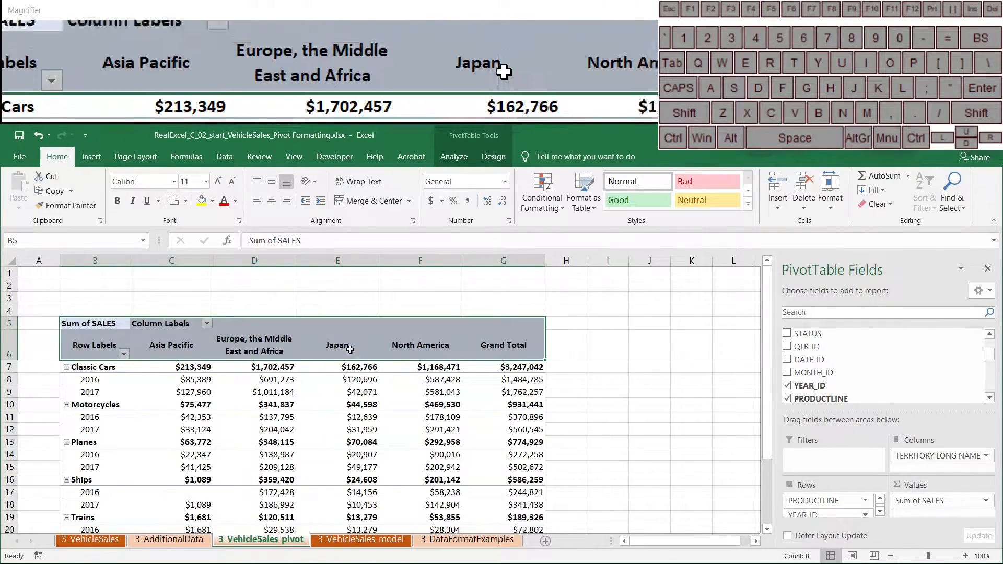
left_click(337, 346)
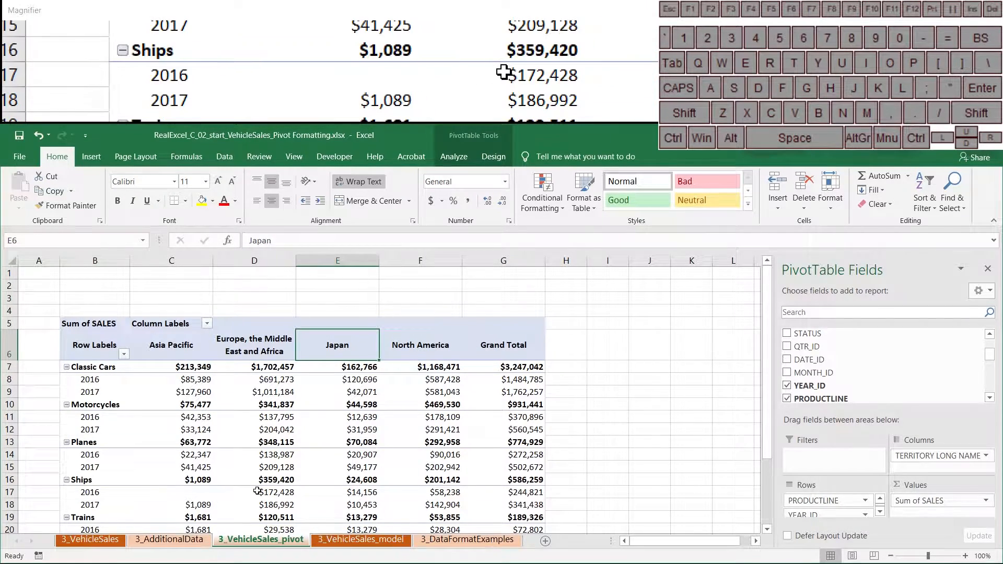
mouse_move(257, 491)
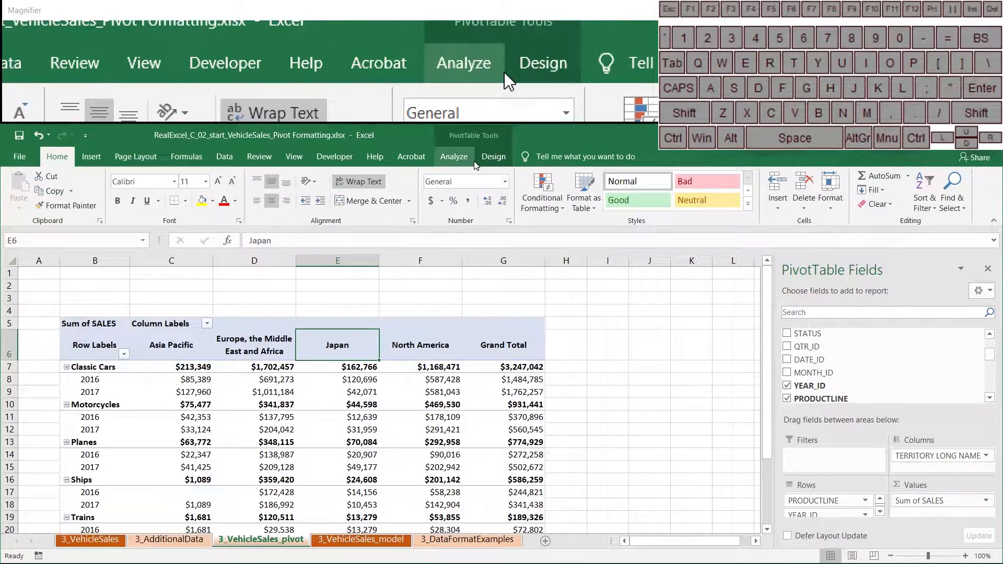
Expand the full PivotTable Styles gallery from the PivotTable Design tab.
left_click(483, 160)
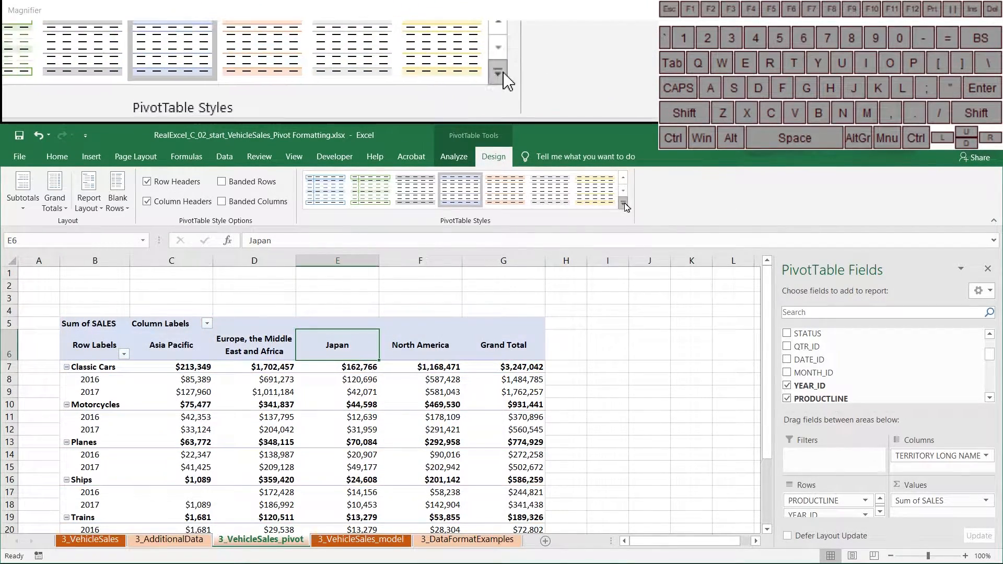
left_click(623, 203)
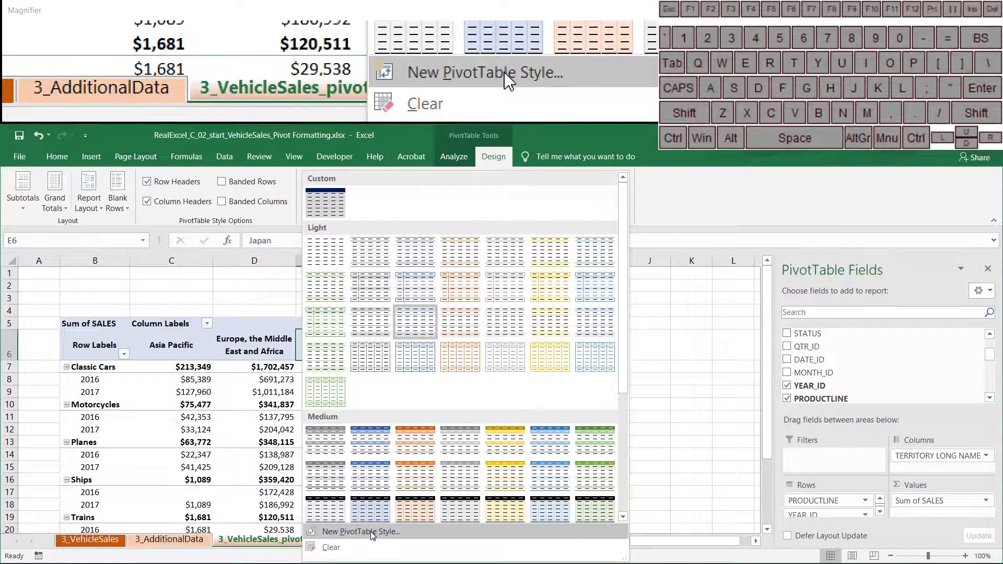
Start a new custom PivotTable style and give its Whole Table element a background fill.
left_click(361, 531)
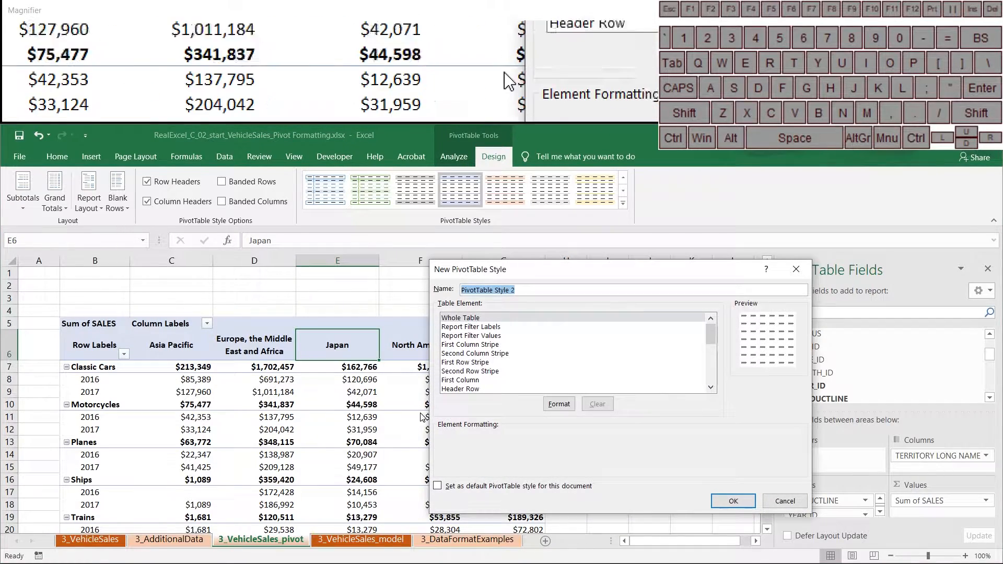
left_click(555, 403)
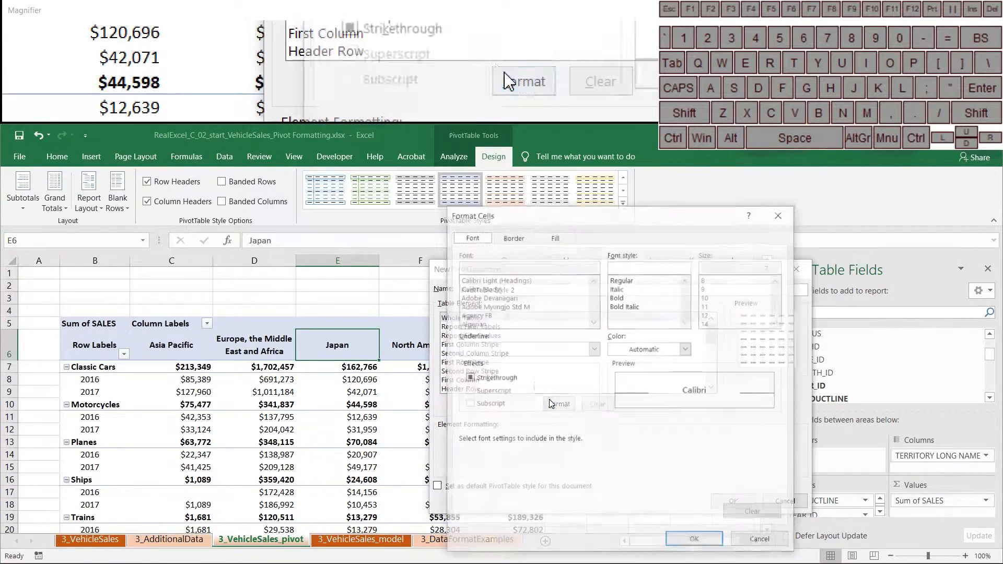
left_click(554, 236)
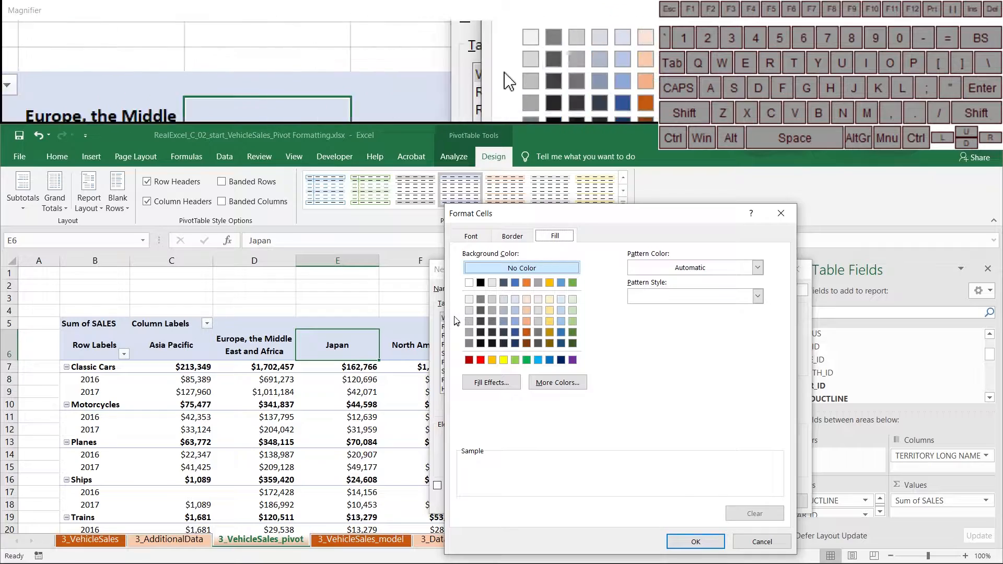
left_click(481, 311)
left_click(695, 541)
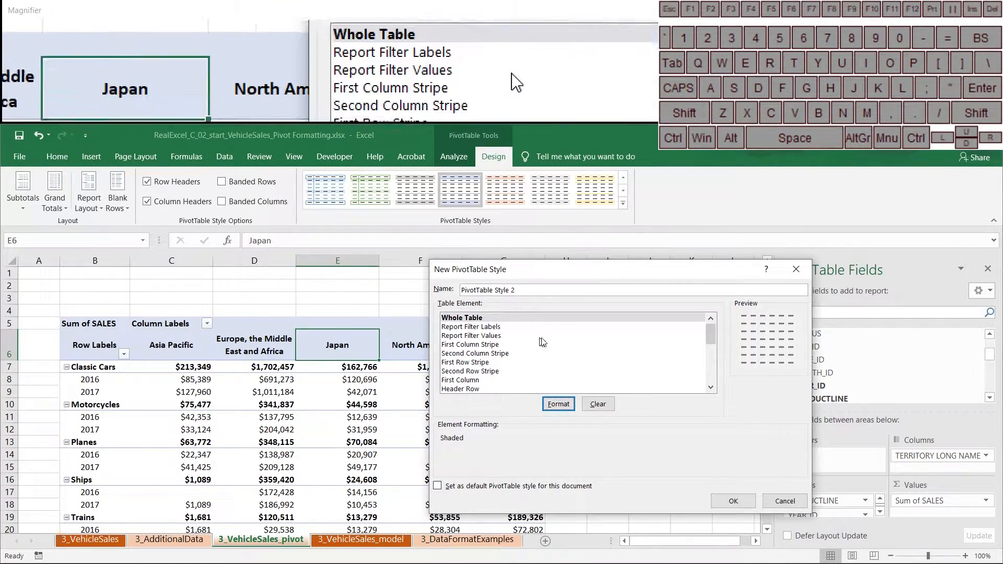
Give the style's Header Row a dark blue fill with white text and save the style.
mouse_move(711, 337)
left_mouse_down()
mouse_move(716, 375)
mouse_move(716, 325)
mouse_move(717, 347)
left_mouse_up()
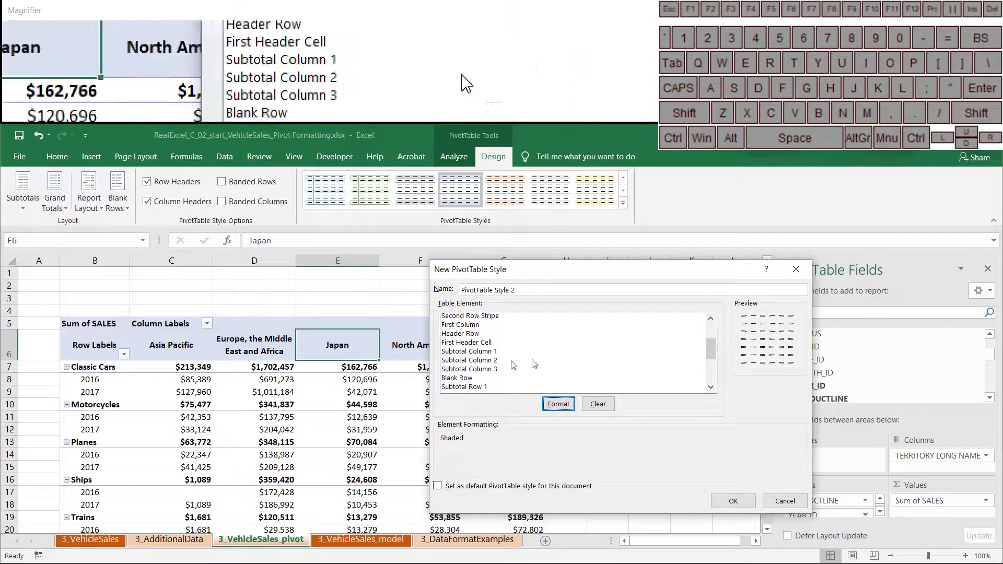
left_click(467, 334)
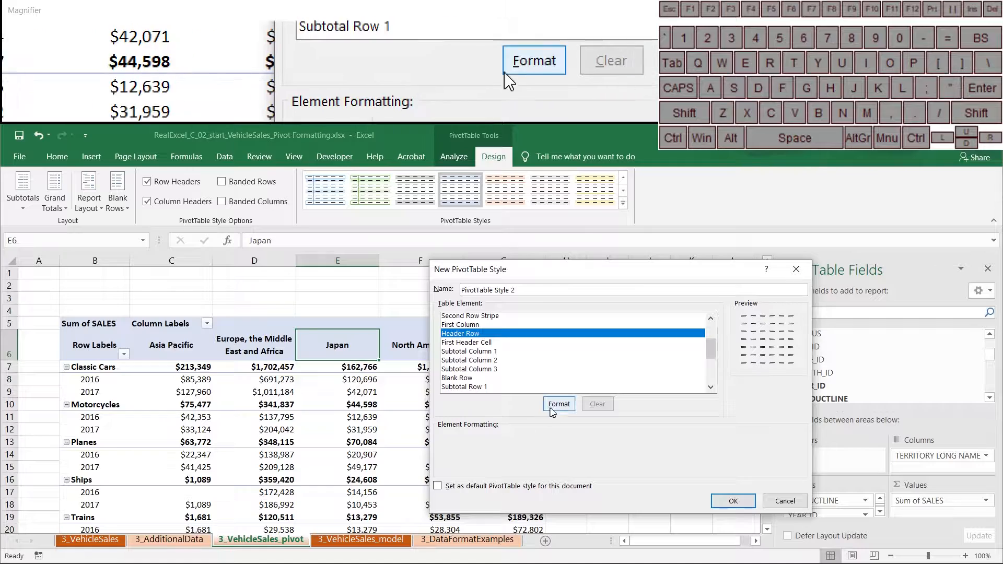
left_click(557, 405)
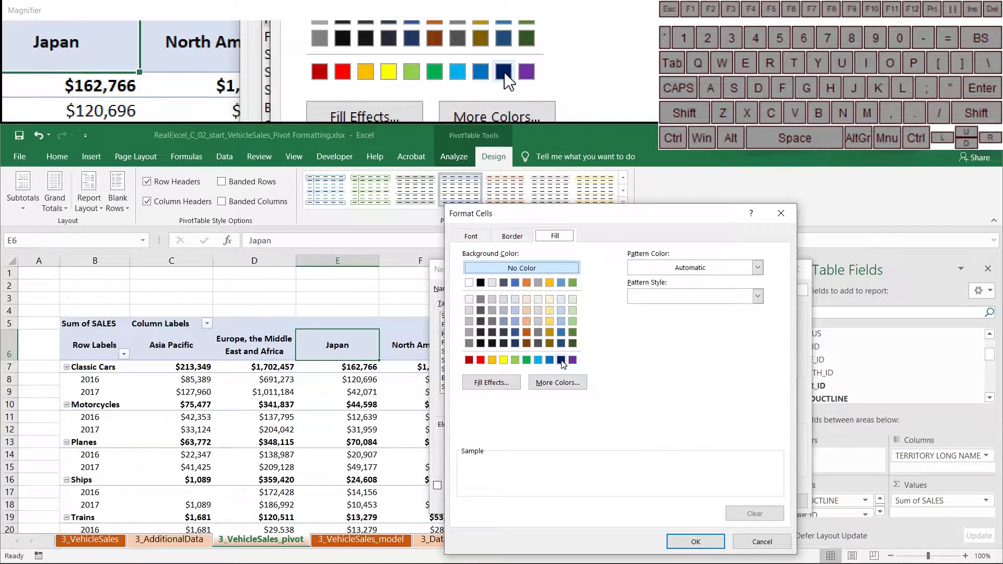
left_click(561, 360)
left_click(470, 236)
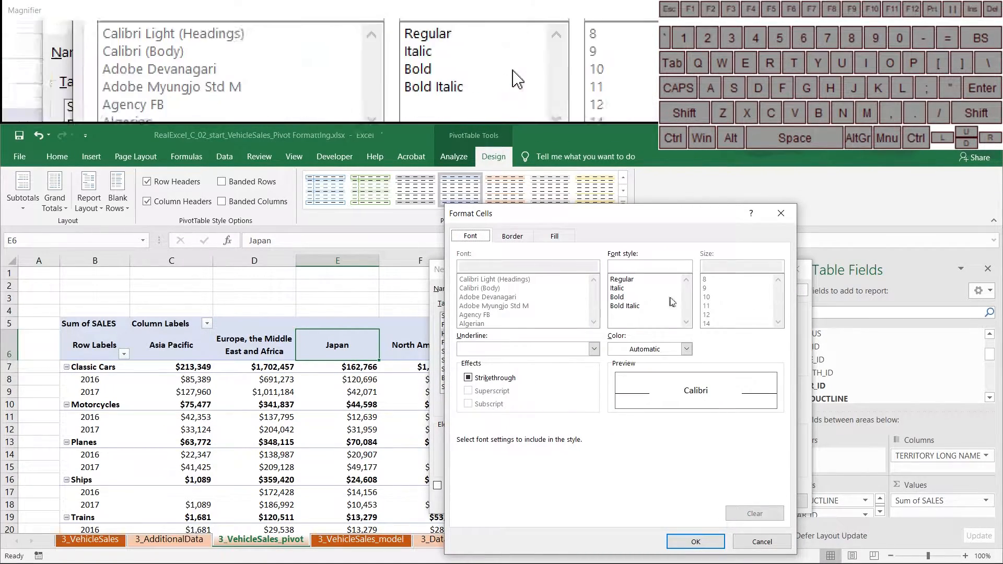
left_click(687, 349)
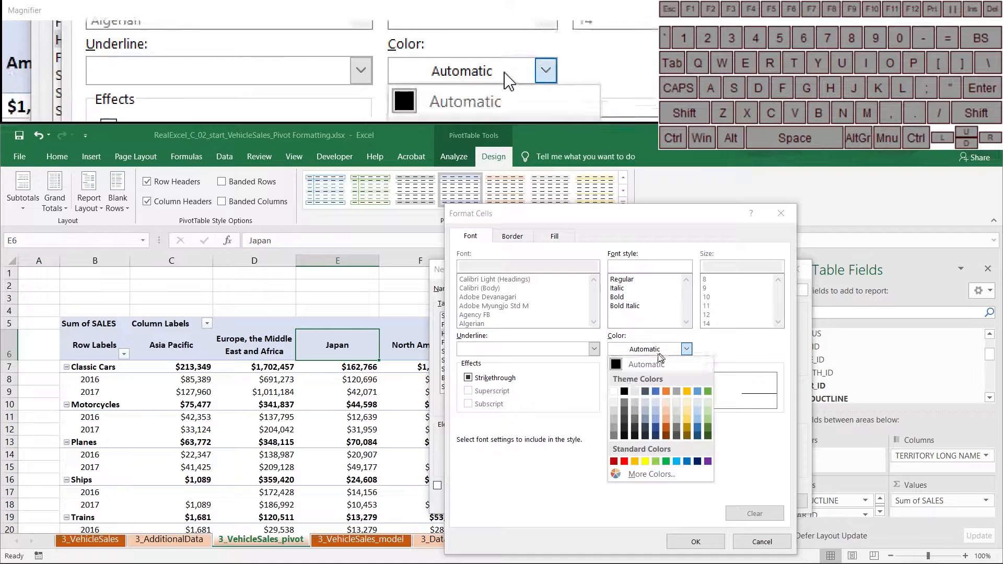
left_click(614, 391)
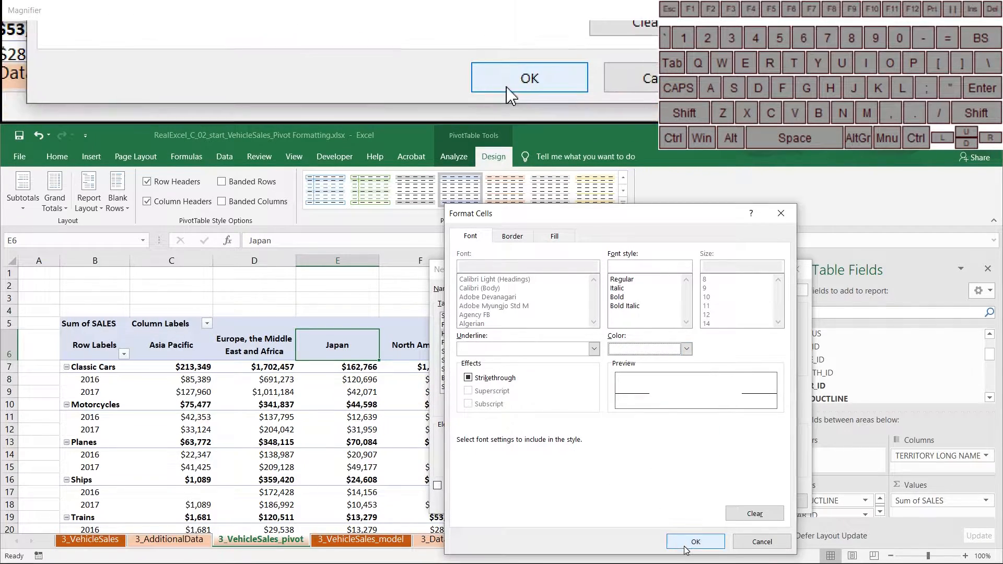
left_click(696, 542)
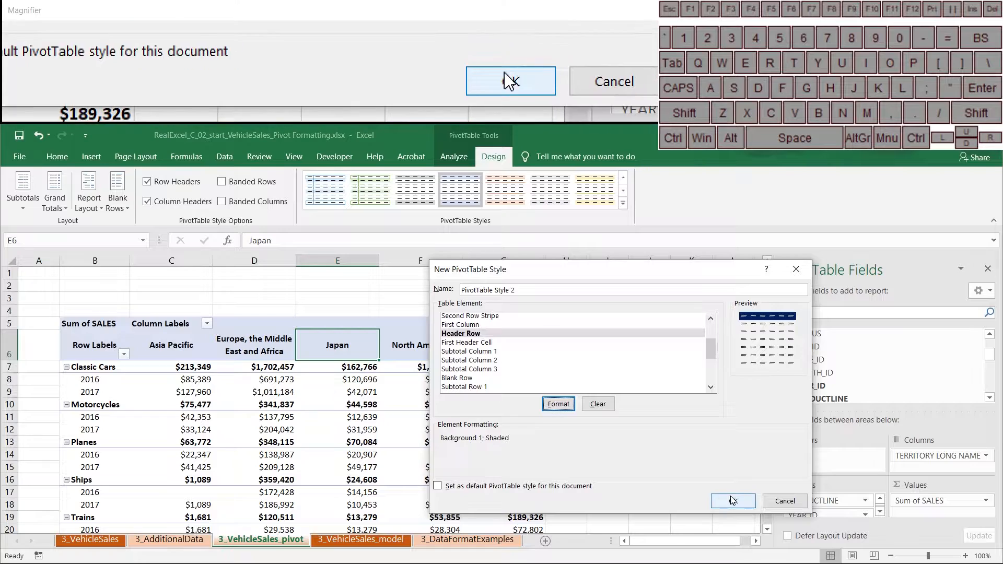
left_click(733, 501)
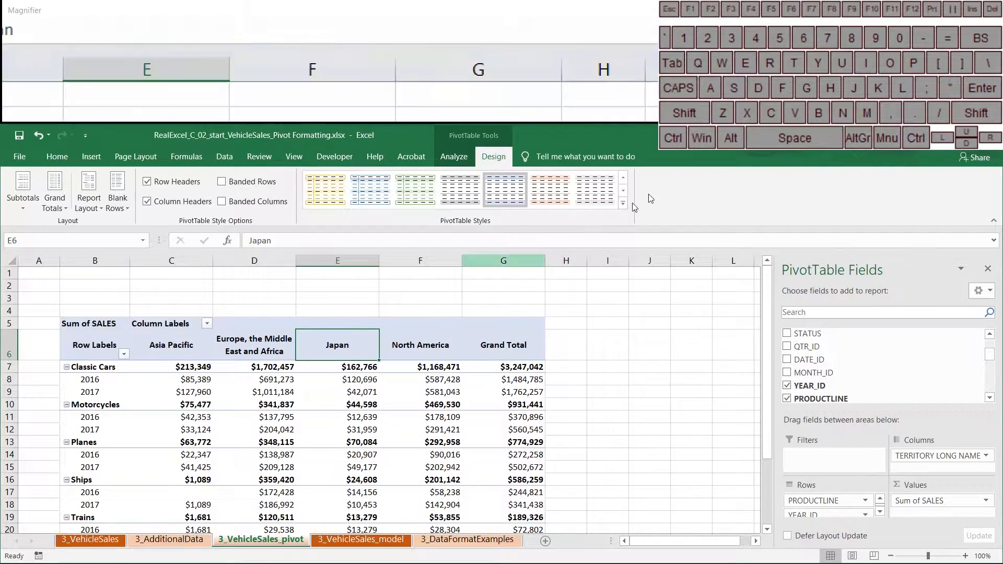
Apply the new dark blue custom PivotTable style to the pivot and start modifying it.
left_click(623, 203)
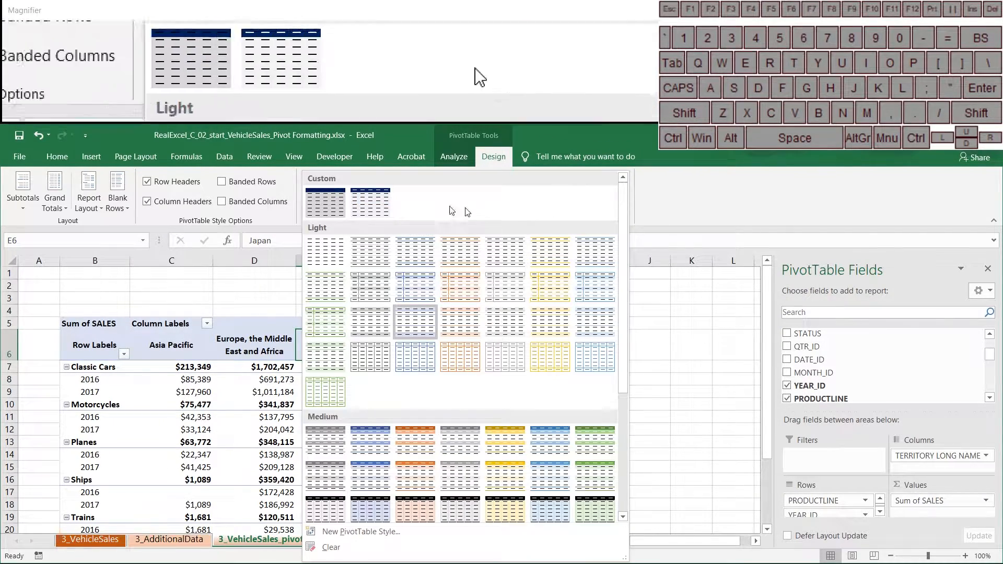
left_click(379, 206)
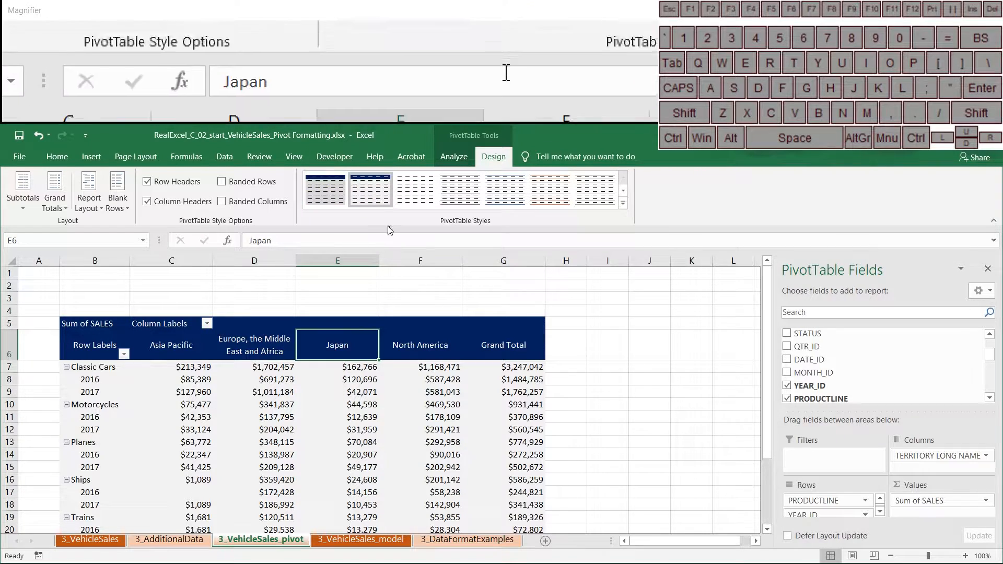
right_click(377, 200)
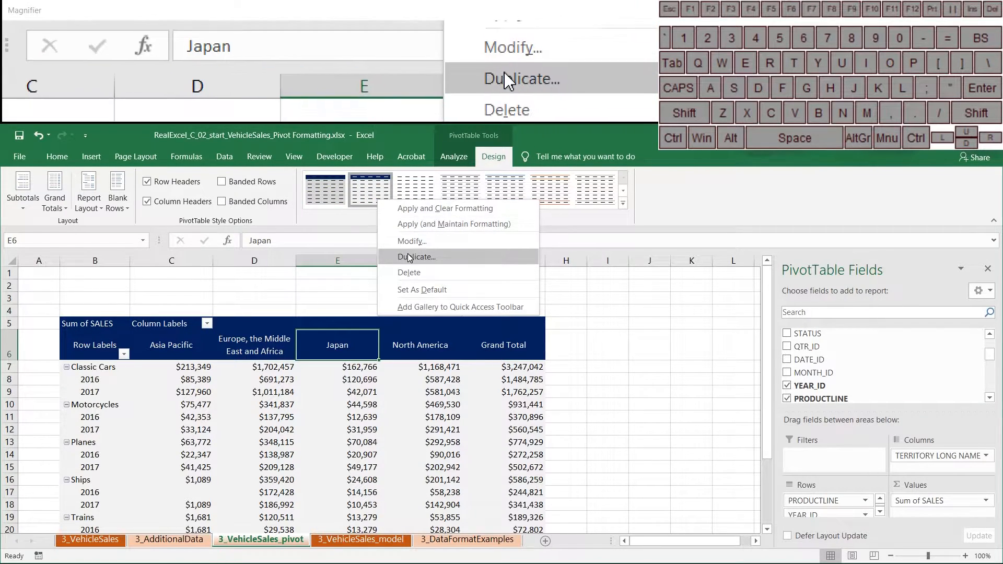
left_click(412, 241)
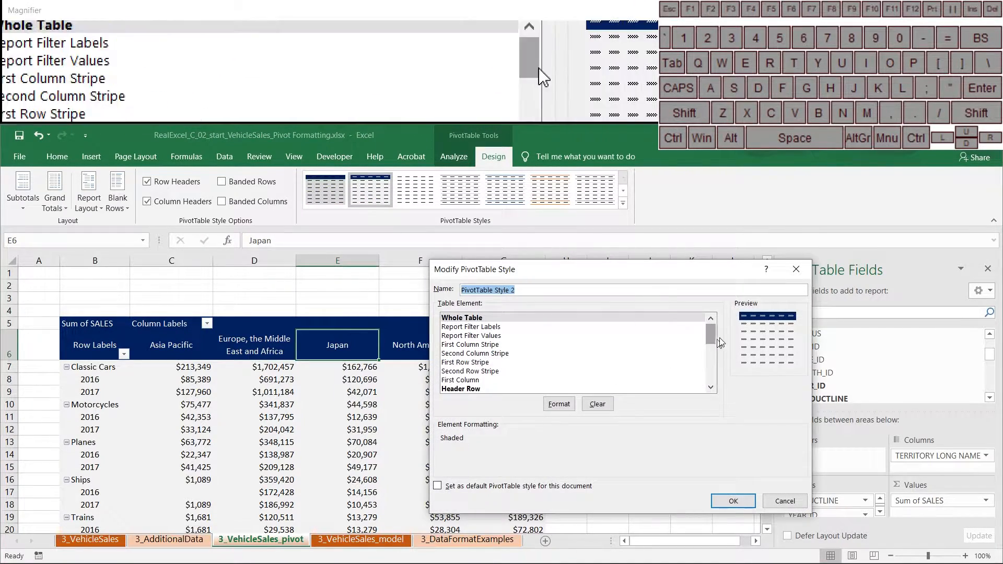
Format Row Subheading 1 with a light blue fill and bold font.
left_click_drag(716, 336, 717, 345)
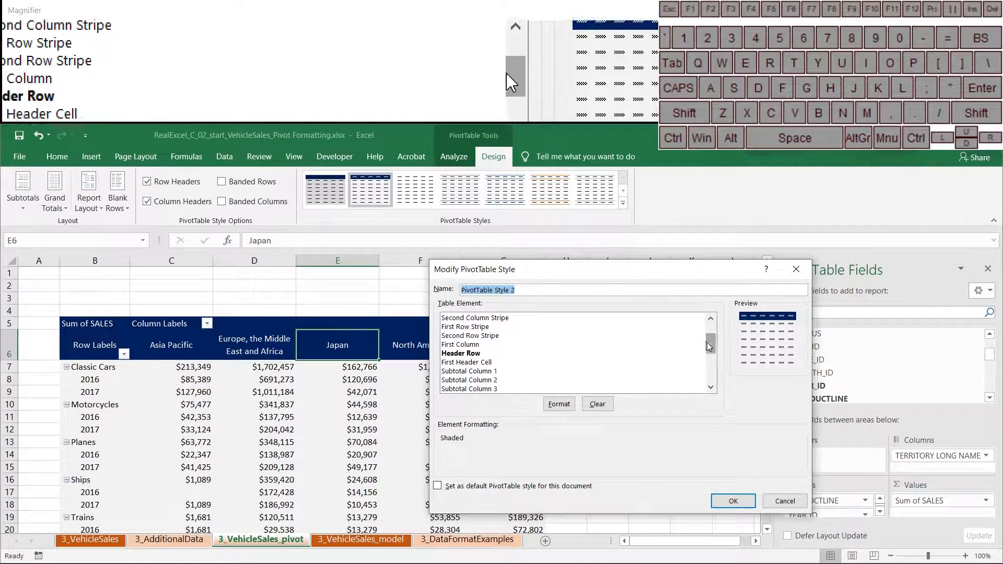
left_click_drag(713, 347, 712, 363)
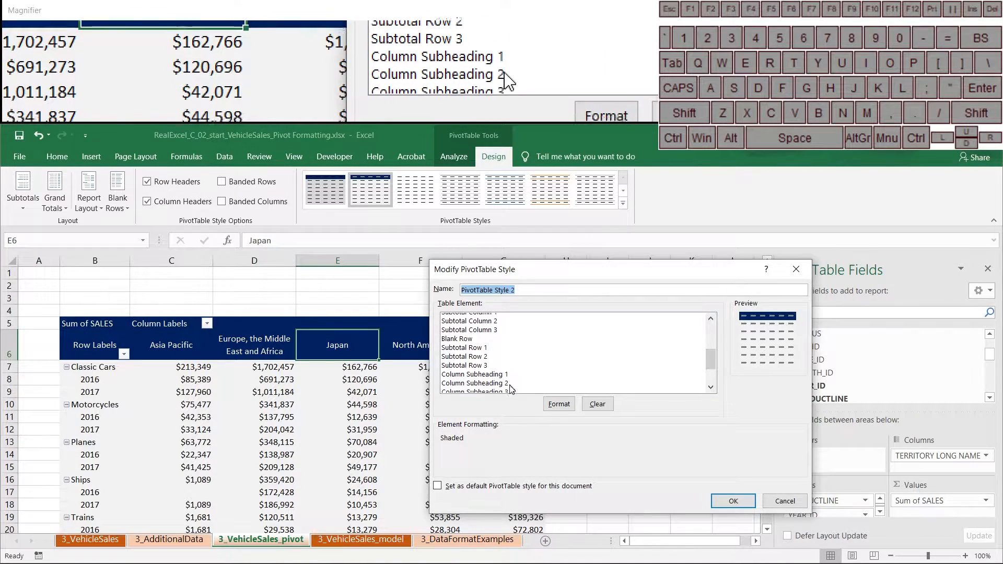
left_click_drag(708, 358, 707, 377)
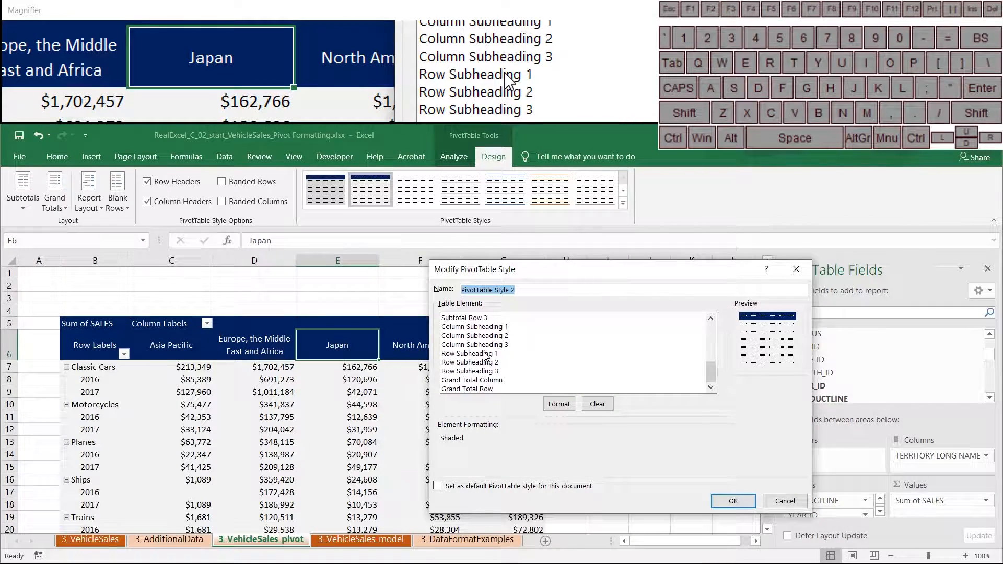
left_click(504, 354)
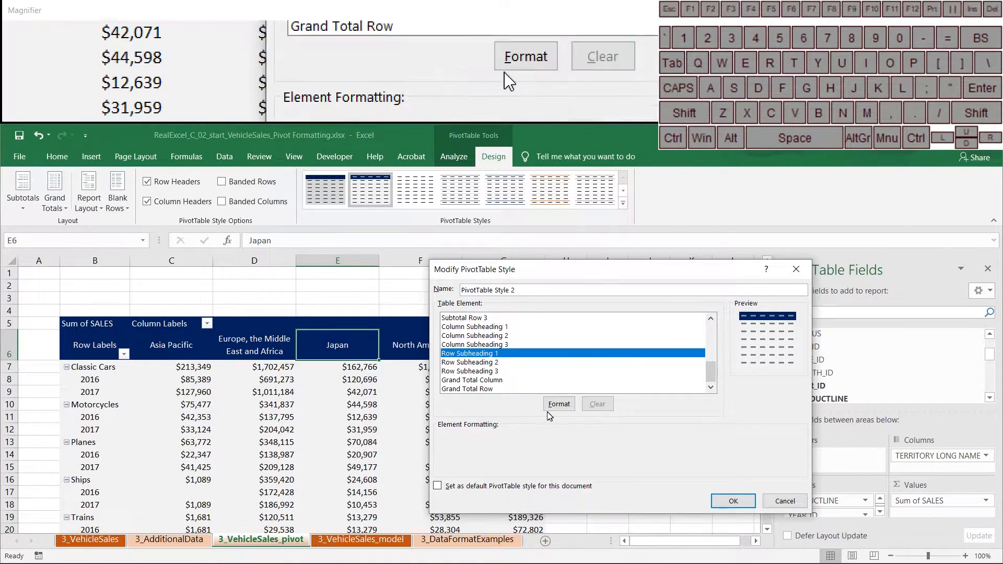
left_click(558, 404)
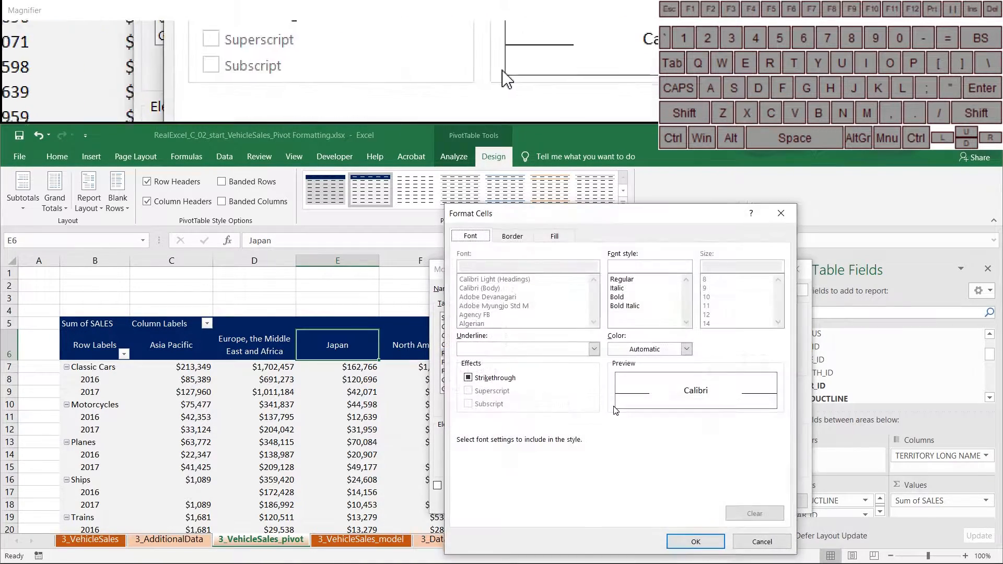
left_click(556, 237)
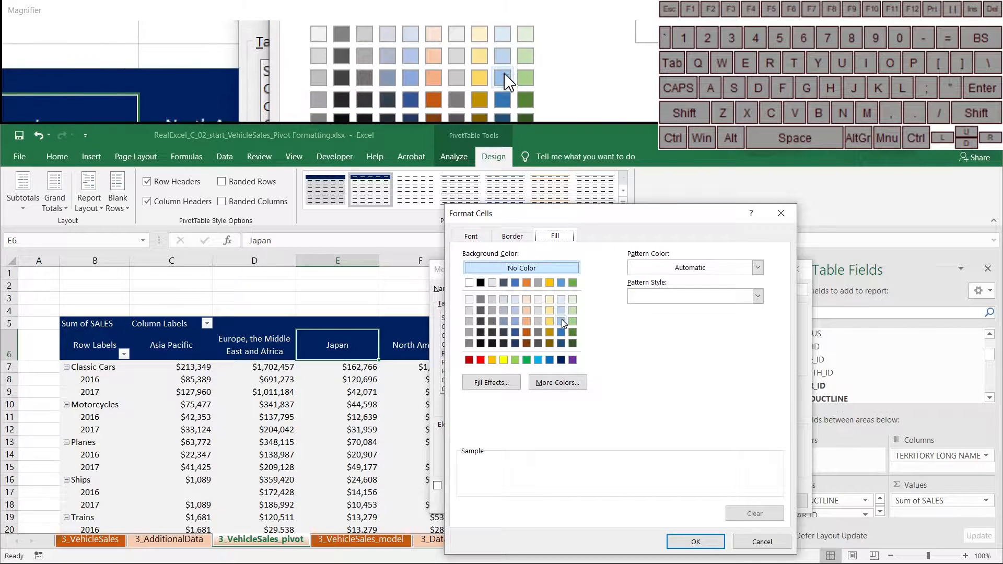
left_click(514, 323)
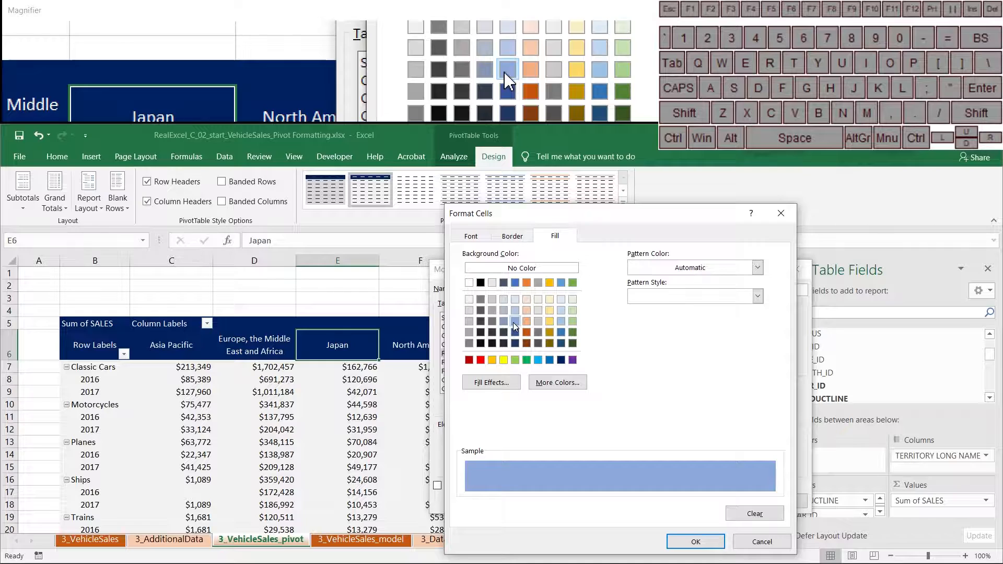
left_click(470, 236)
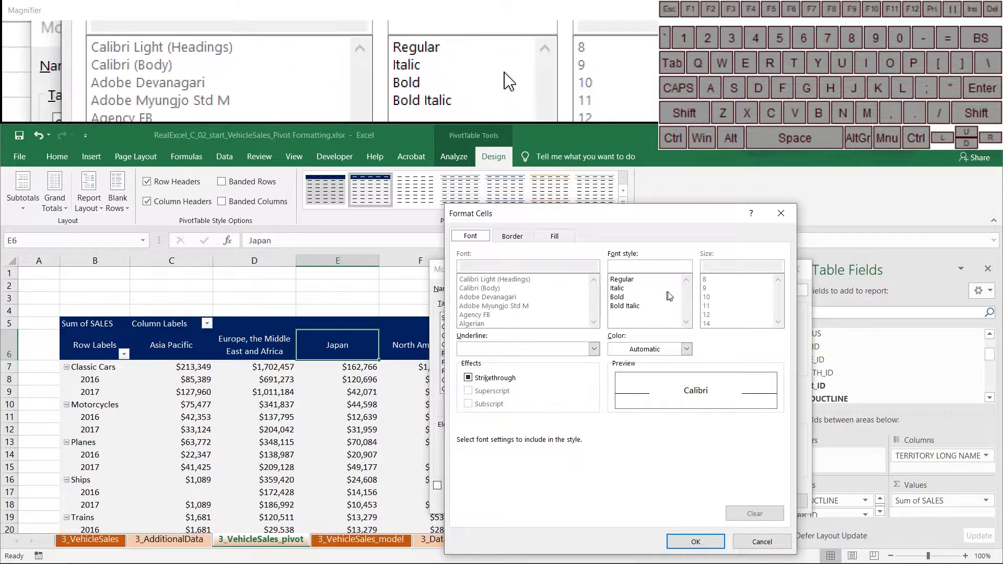
left_click(689, 541)
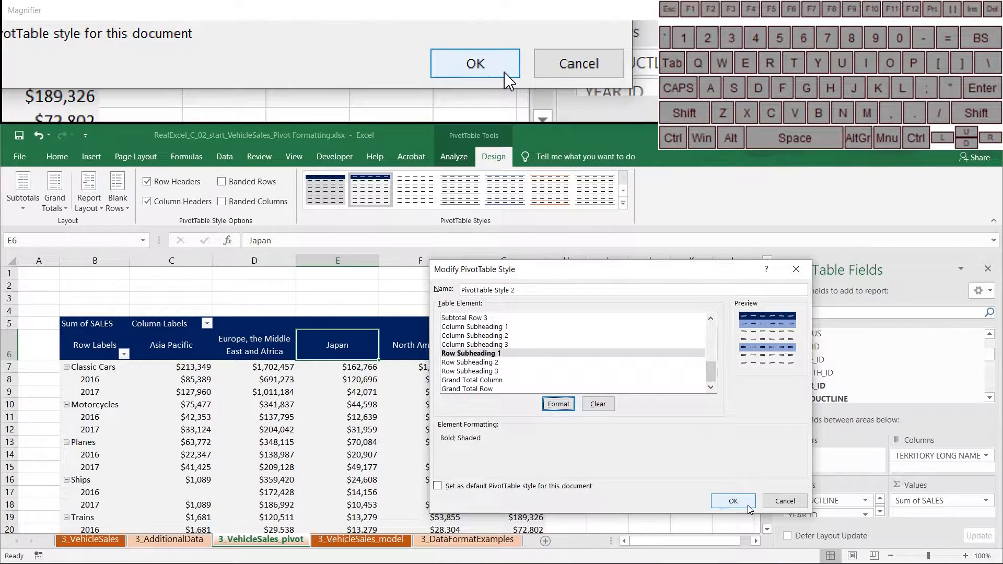
Save the modified custom style and select a sales value in the pivot.
left_click(734, 502)
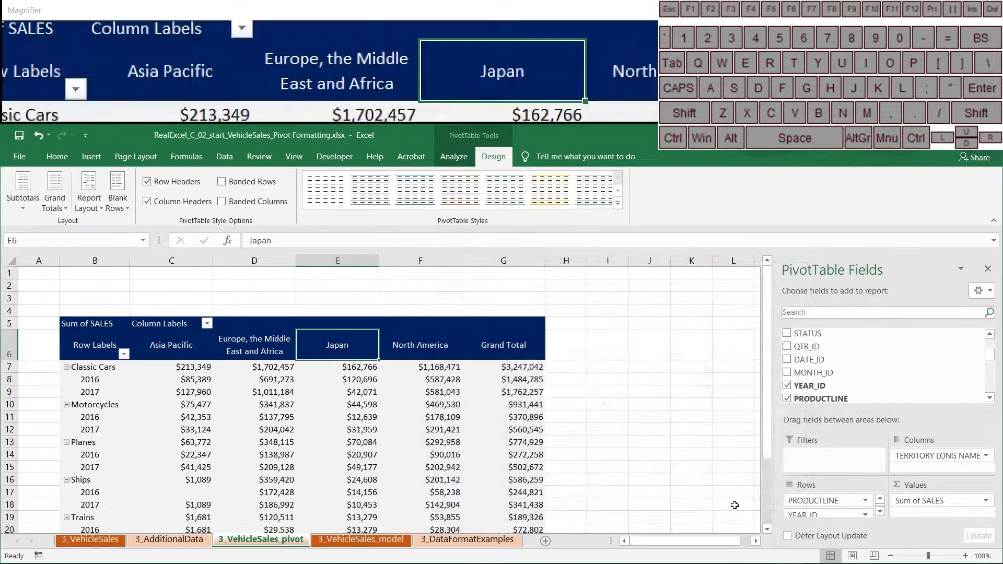
left_click(427, 420)
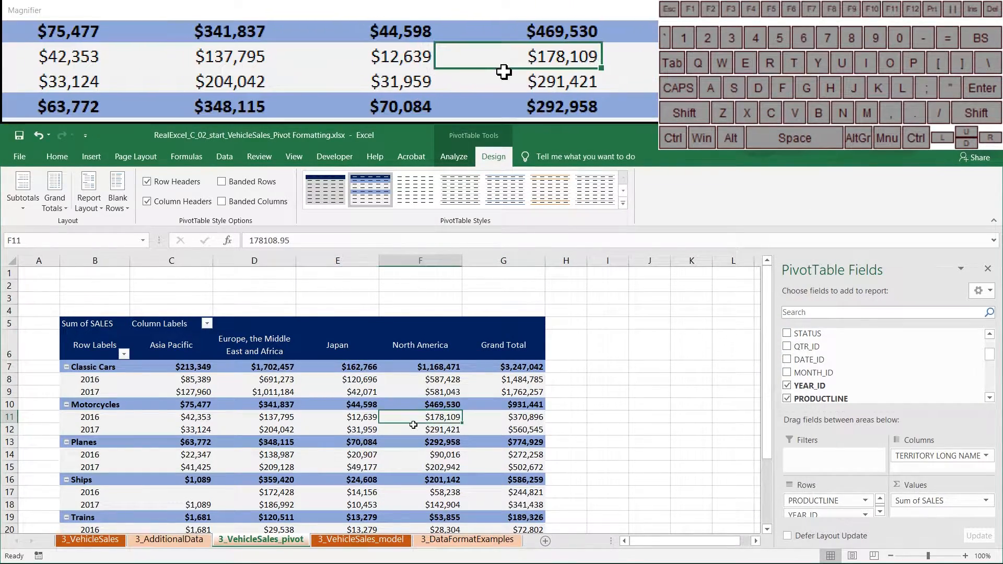
scroll(373, 421, "down", 1)
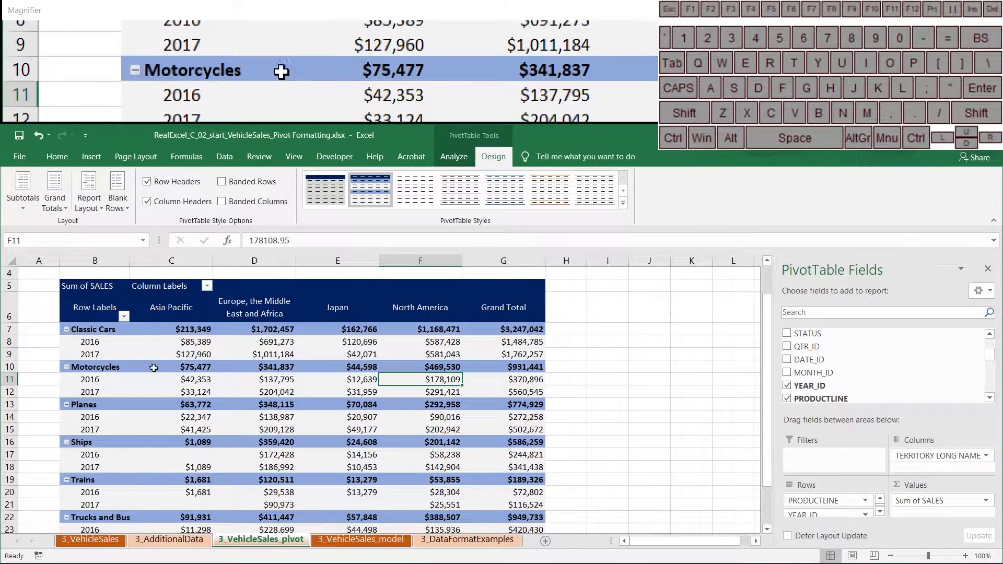
scroll(158, 368, "down", 3)
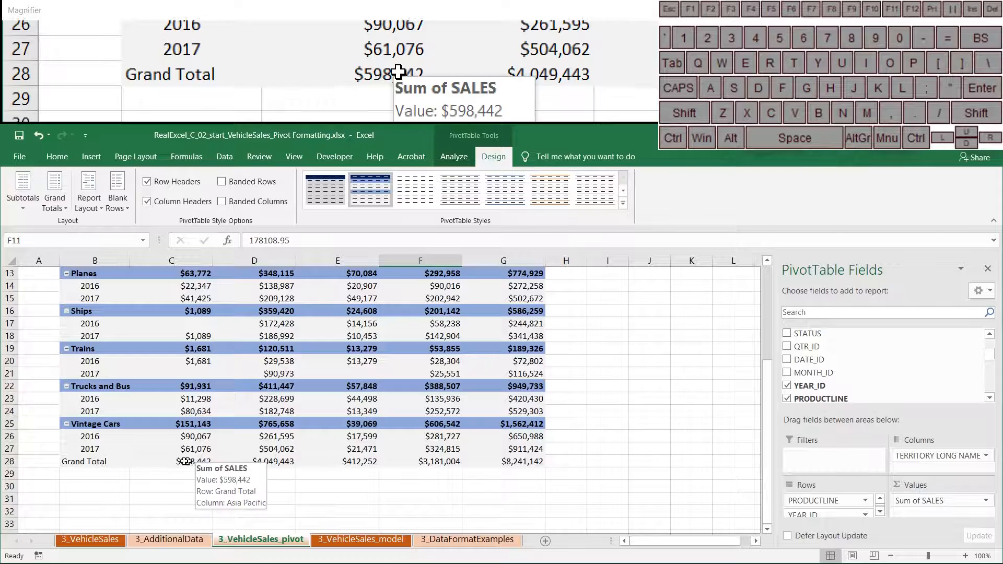
scroll(359, 465, "up", 3)
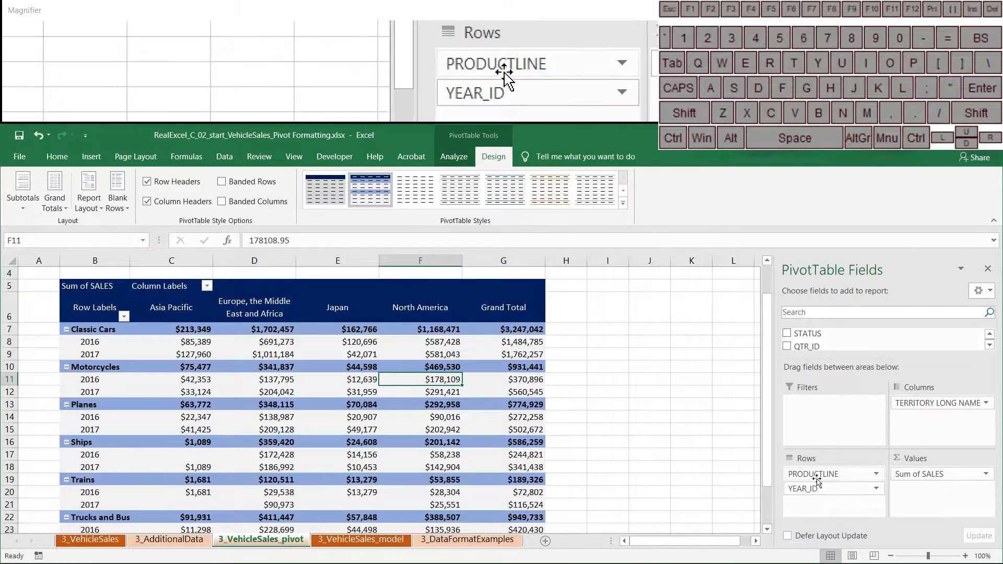
Move PRODUCTLINE below YEAR_ID in Rows and widen column B to fit Trucks and Buses.
left_click_drag(817, 476, 816, 500)
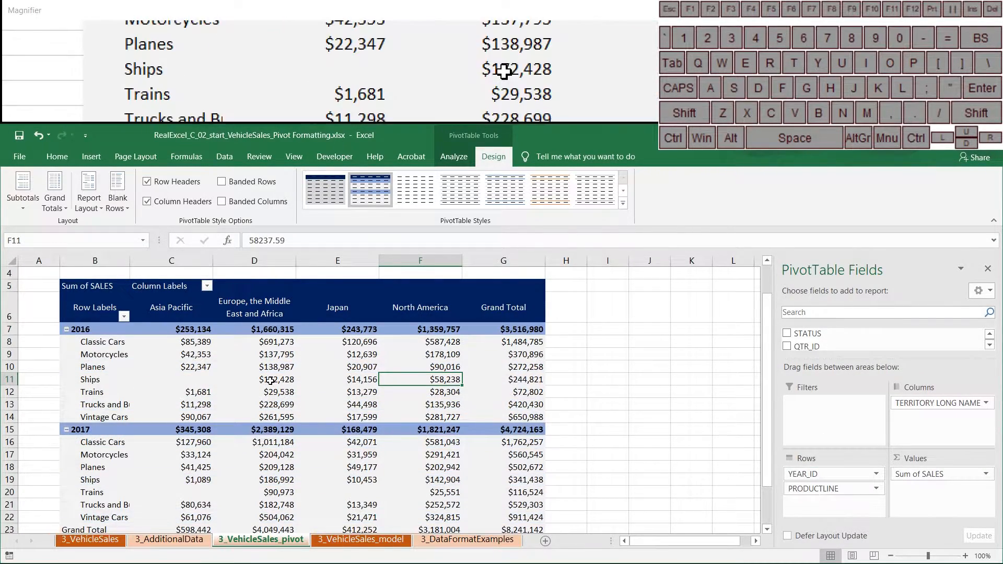
left_click_drag(851, 480, 849, 499)
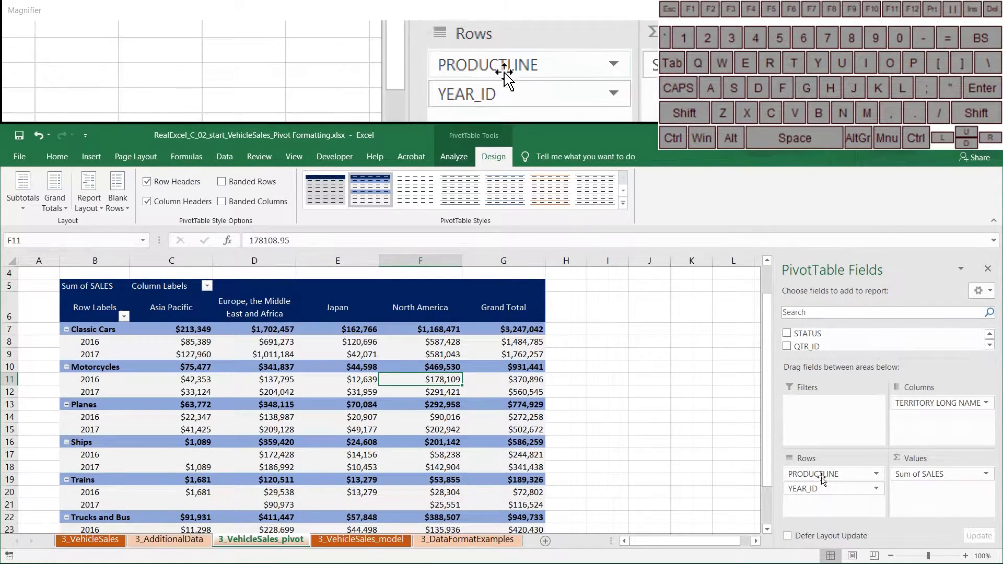
left_click_drag(821, 477, 821, 491)
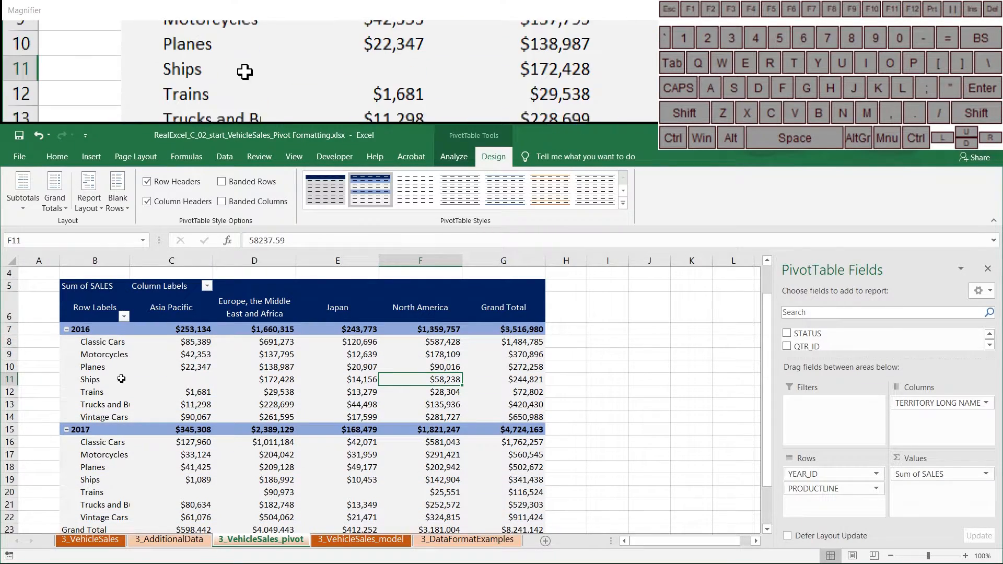
left_click_drag(130, 260, 160, 261)
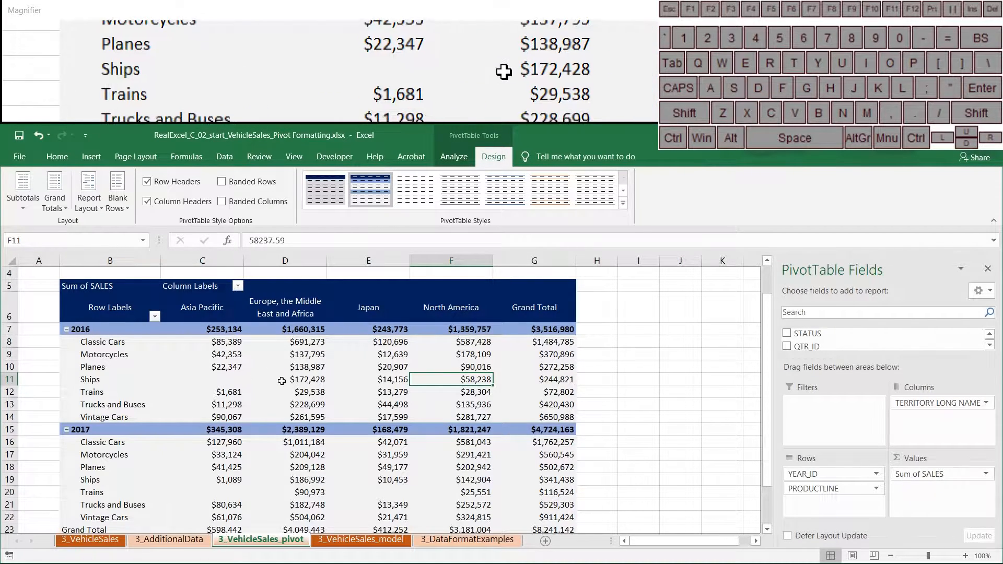
Set PivotTable Options to show 0 in empty cells, so Asia Pacific Ships 2016 reads $0.
left_click(245, 376)
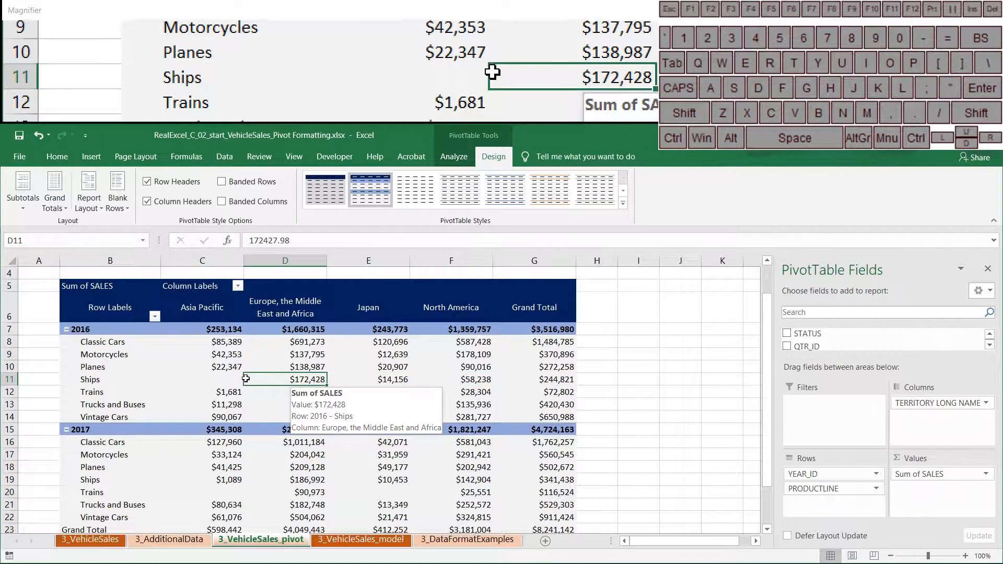
left_click(219, 379)
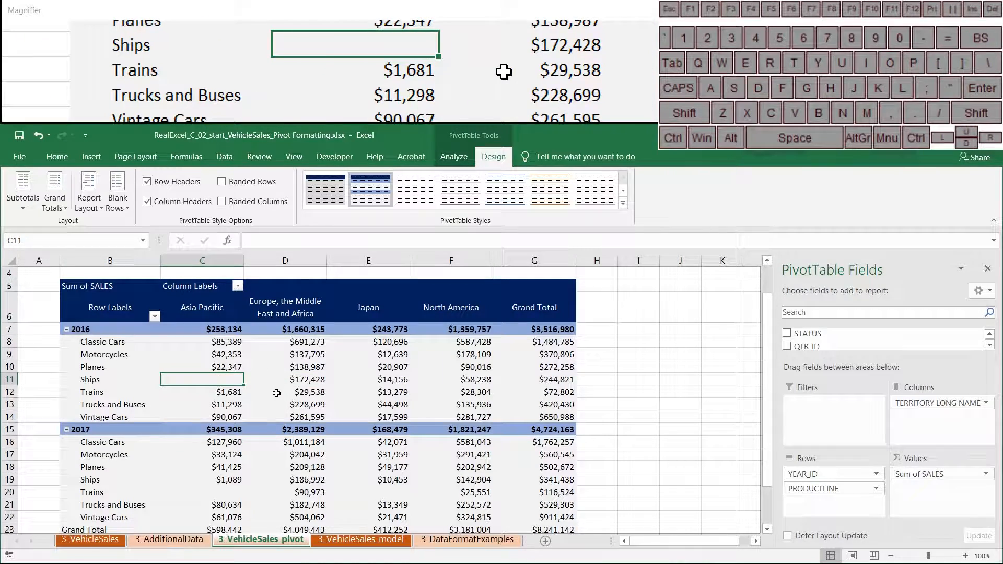
right_click(227, 379)
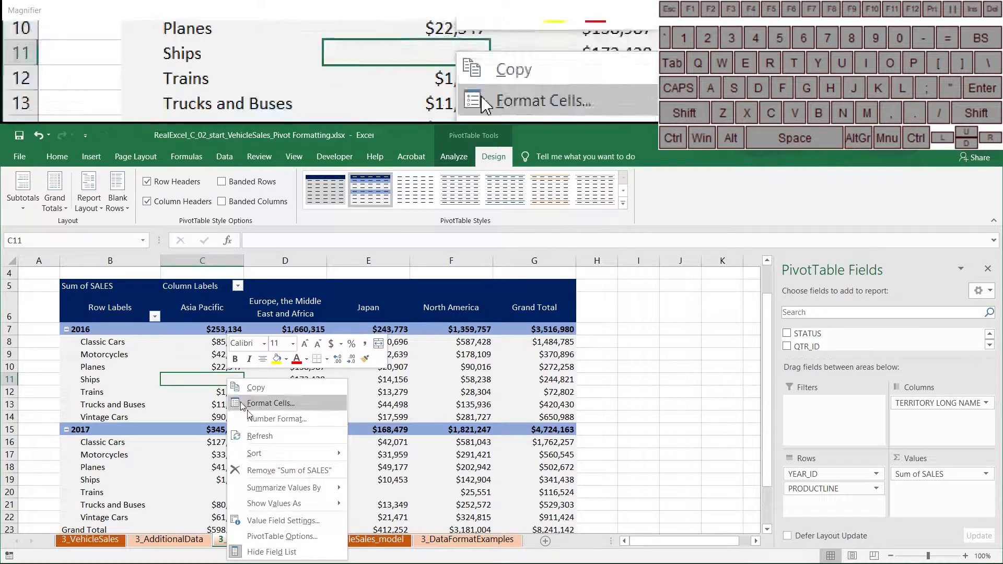
left_click(281, 537)
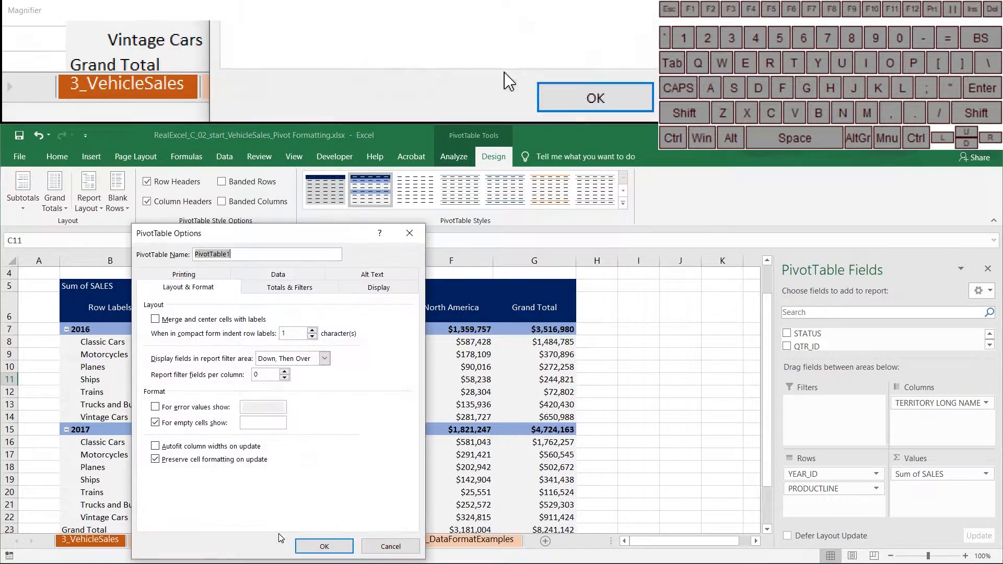
left_click(255, 422)
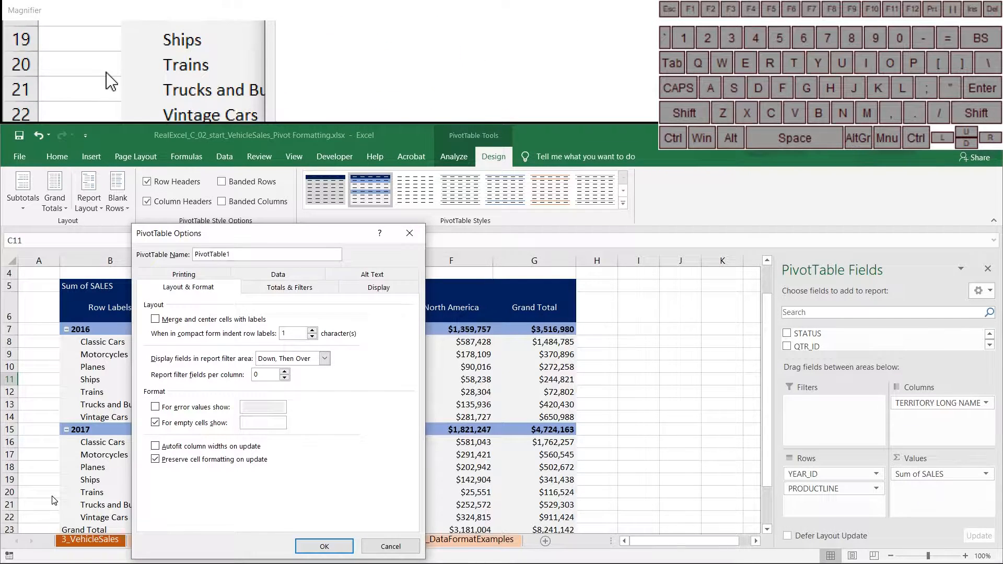
type("0")
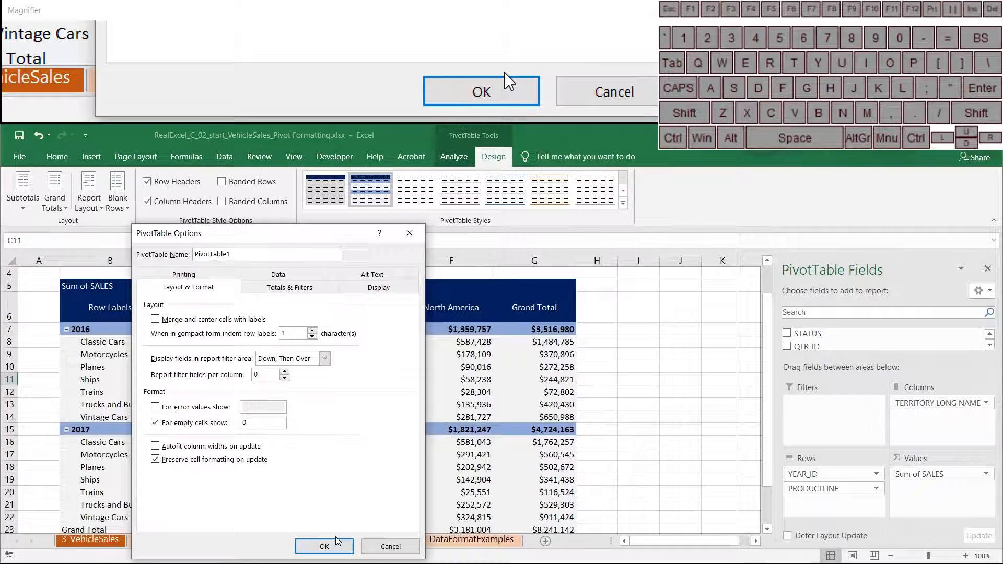
left_click(324, 545)
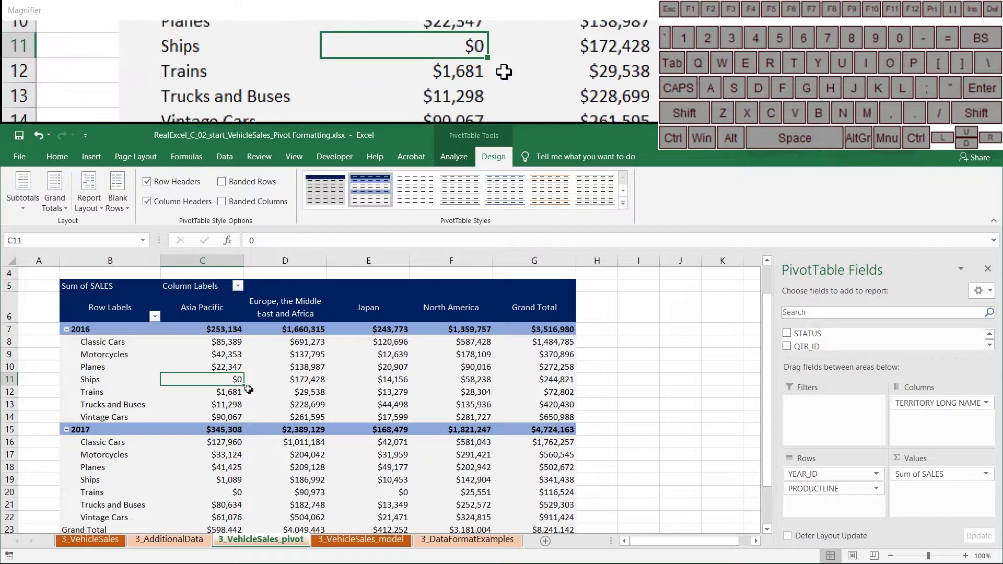
scroll(279, 435, "down", 2)
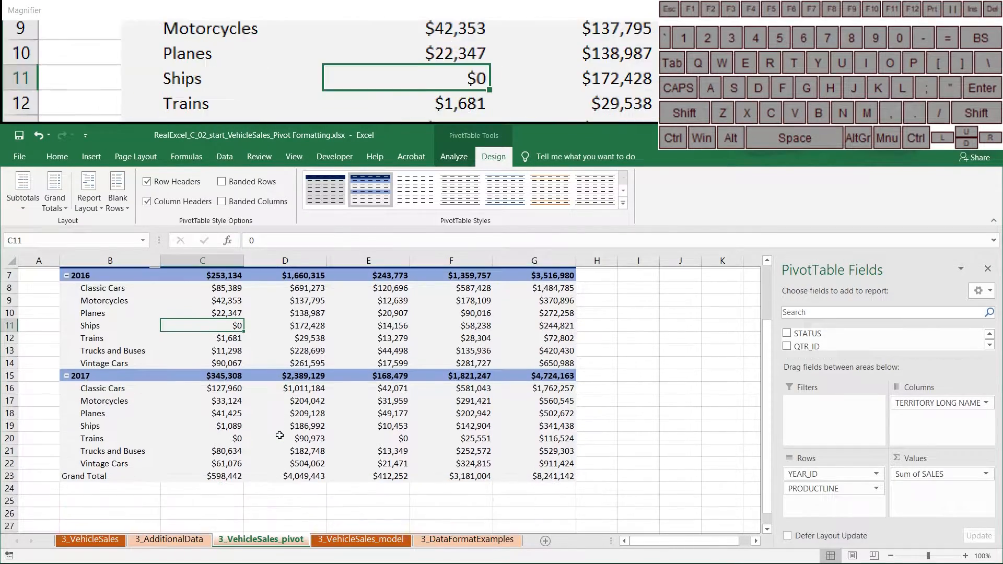
scroll(282, 439, "up", 1)
scroll(283, 438, "up", 3)
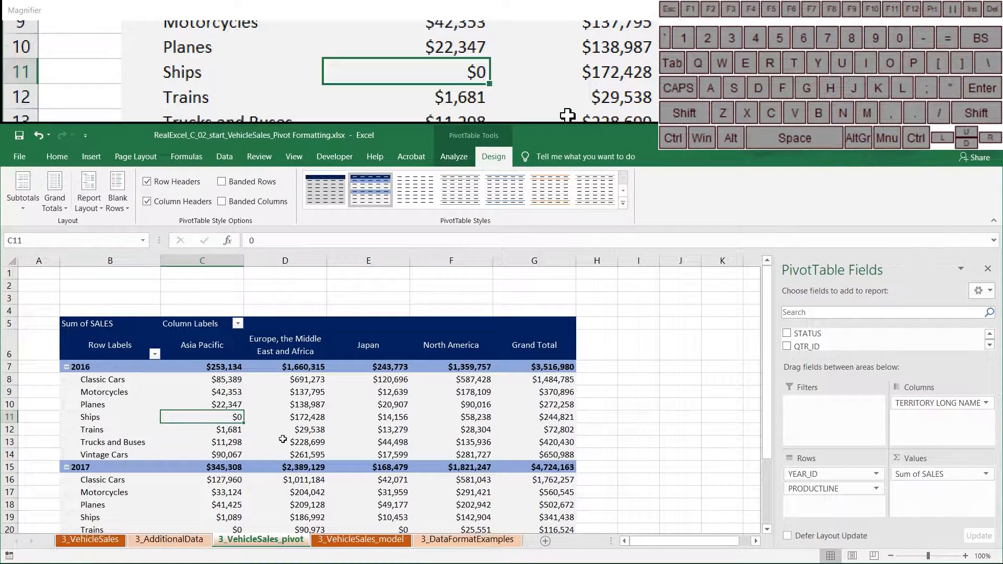
mouse_move(437, 435)
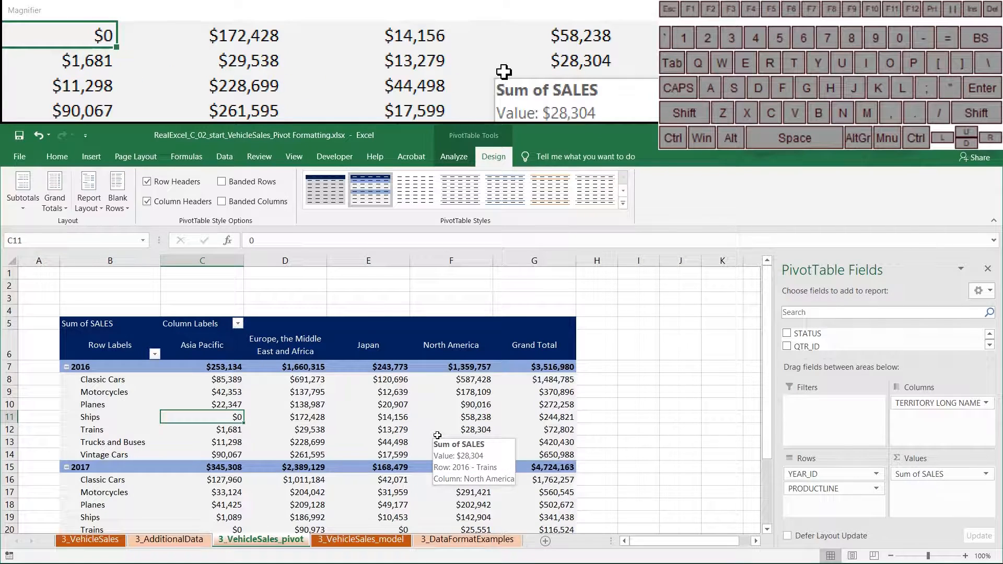